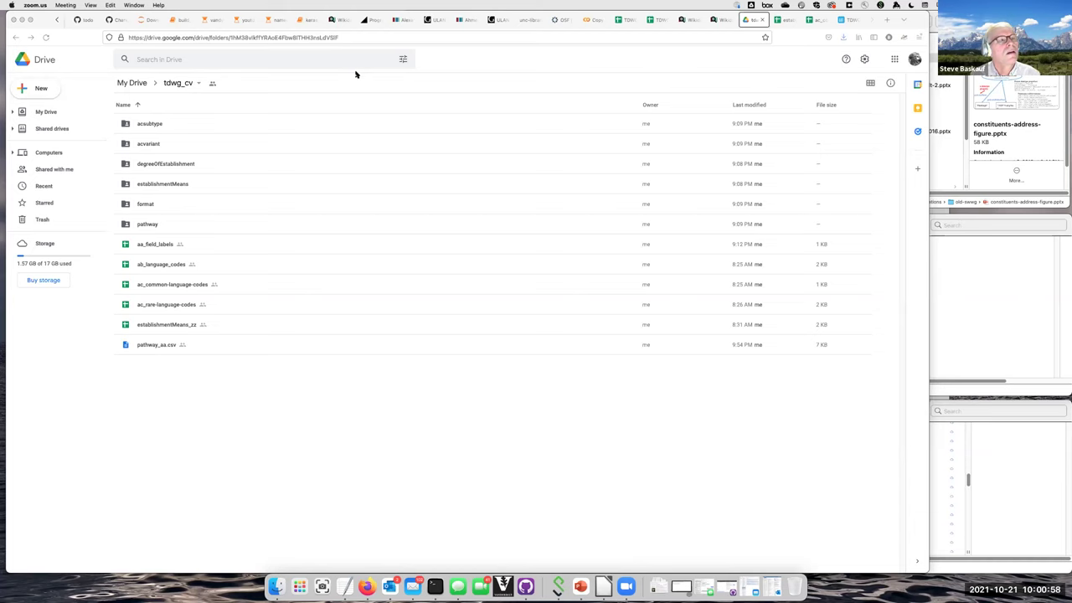
- Bring Firefox forward and zoom the tdwg_cv Drive folder listing to 150%
left_click(330, 467)
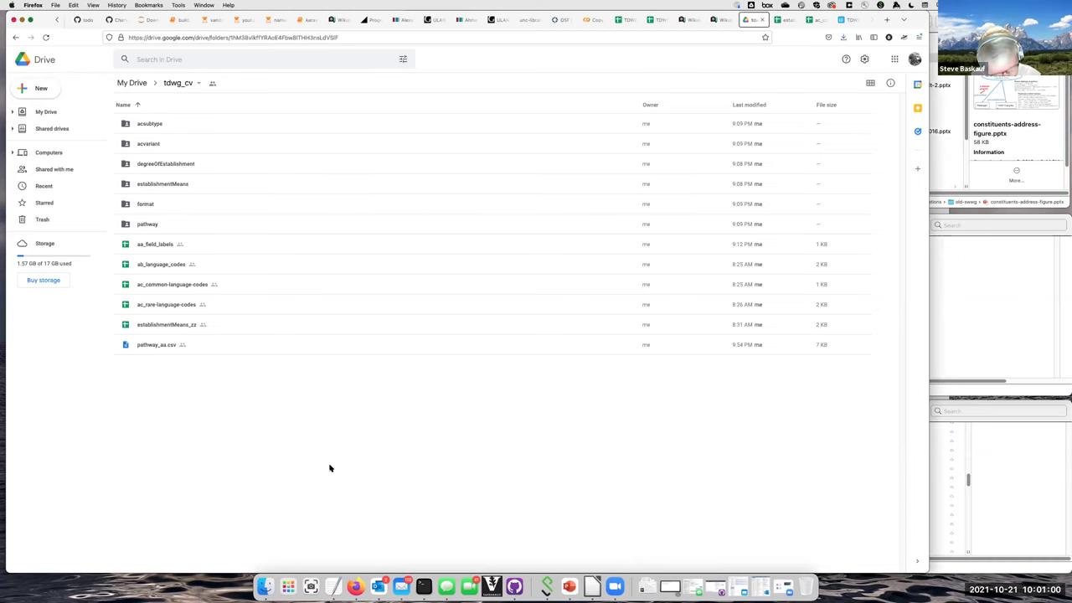
key("super+plus")
key("super+plus")
key("super+plus")
key("super+plus")
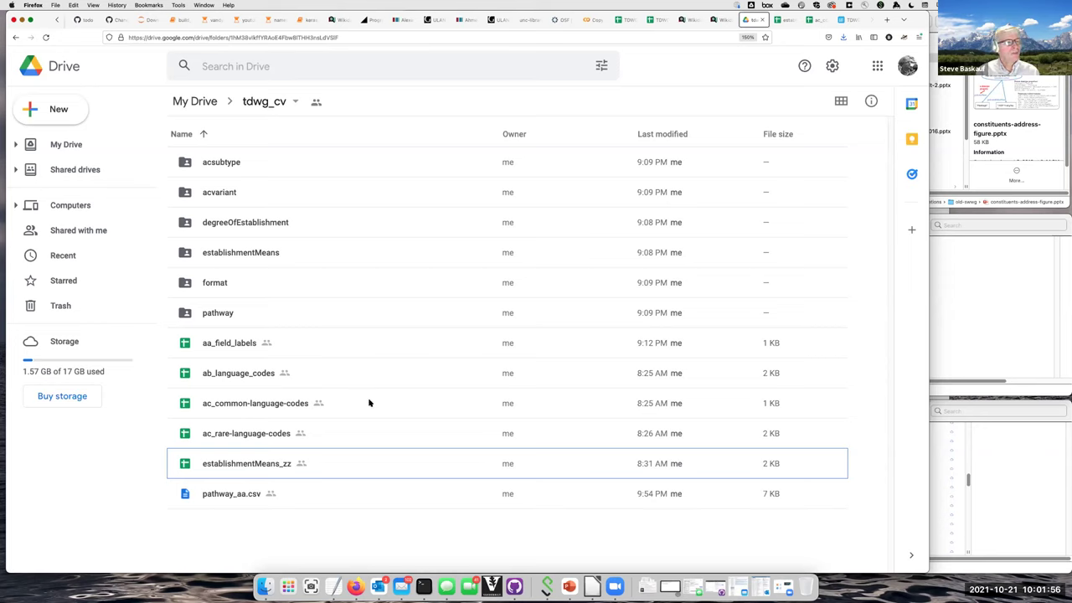
double_click(274, 405)
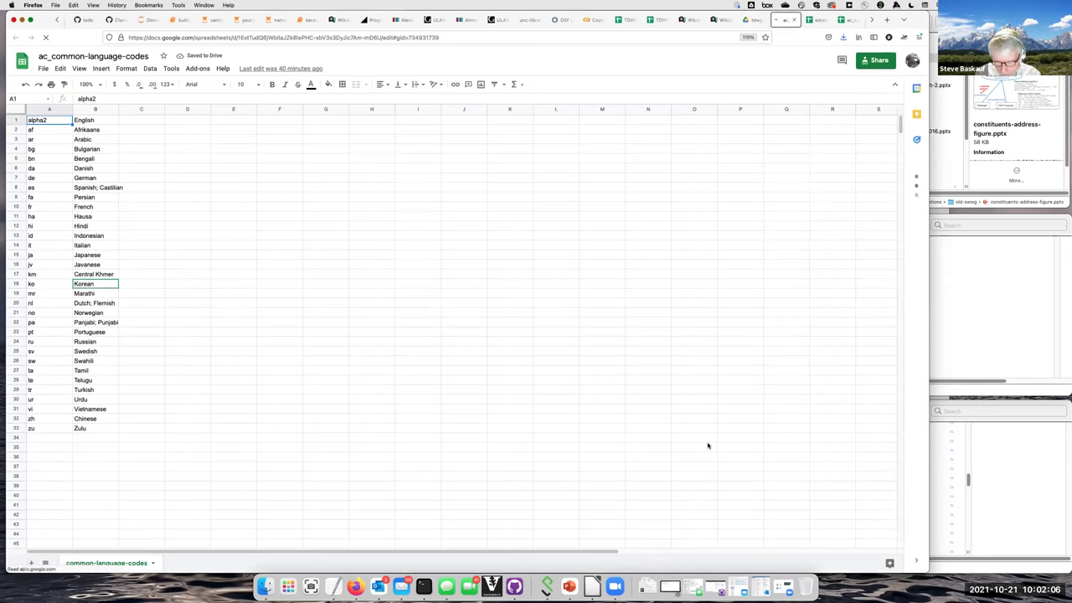
key("super+equal")
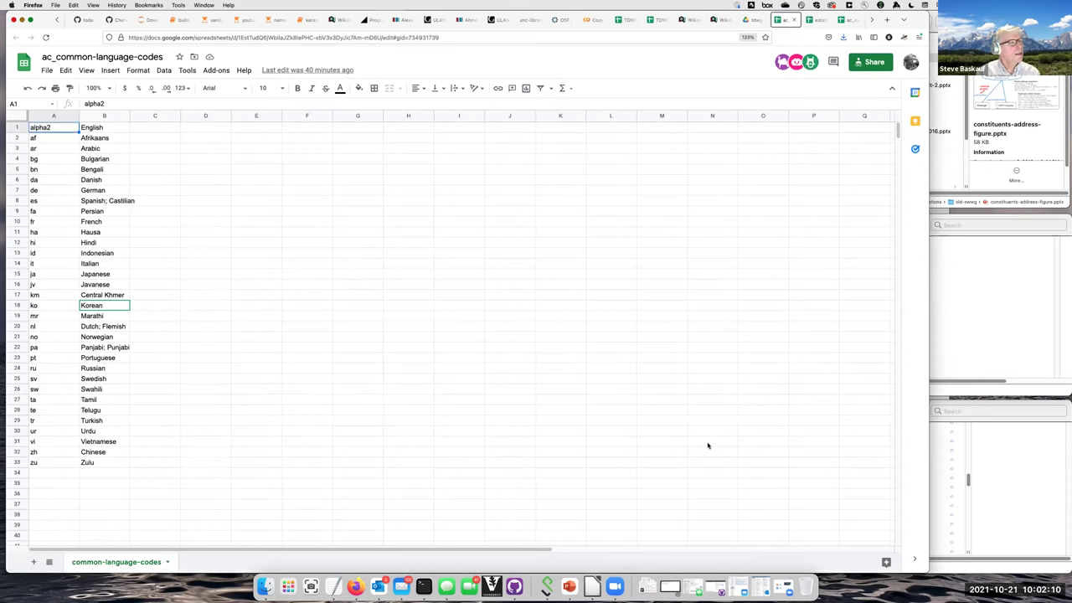
key("super+equal")
key("super+equal")
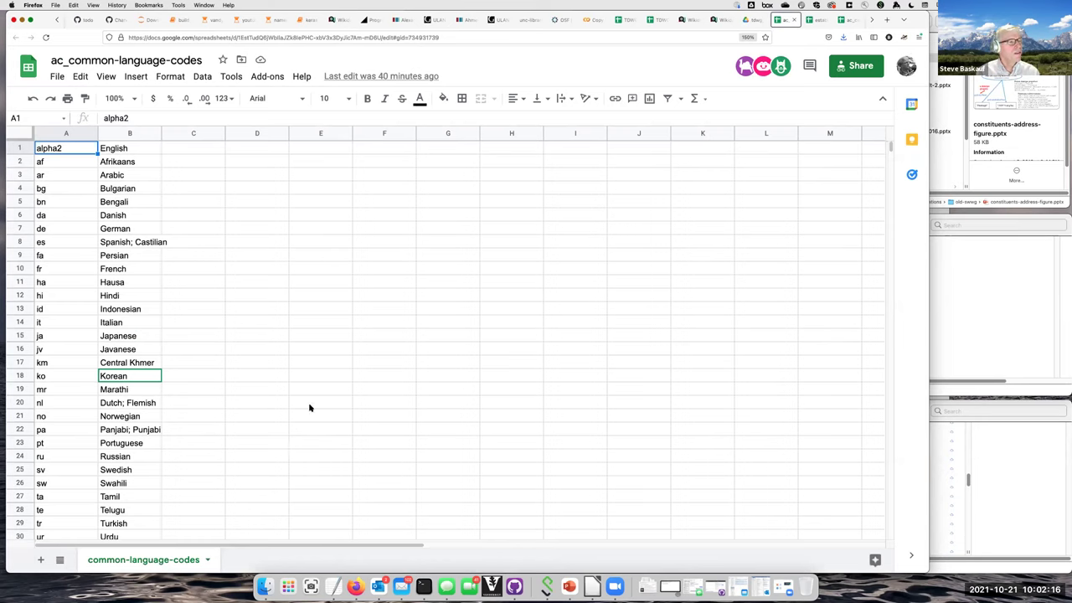
scroll(309, 407, "down", 2)
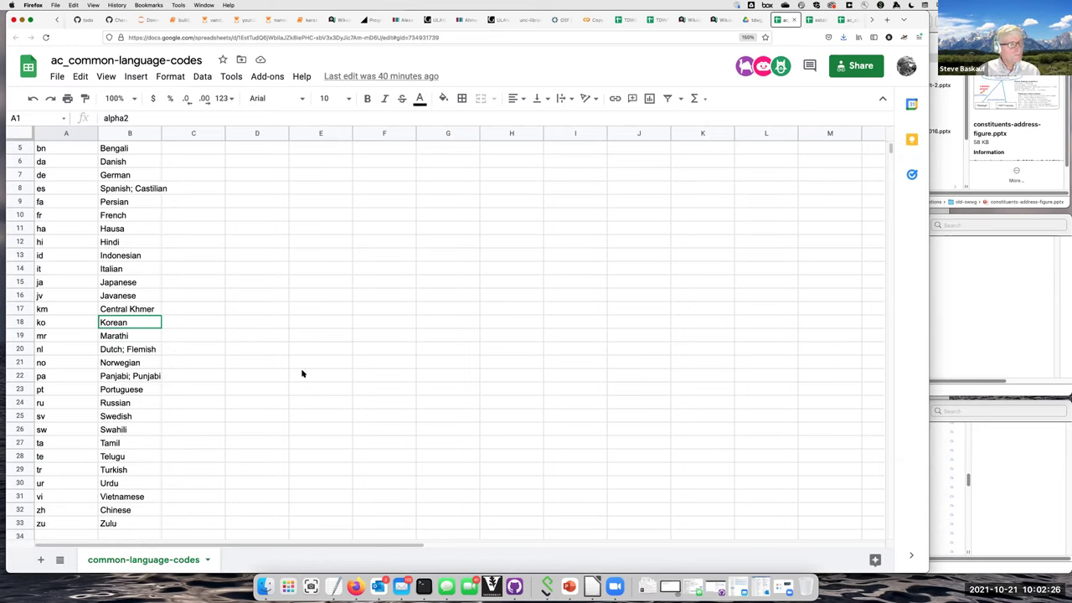
left_click(66, 526)
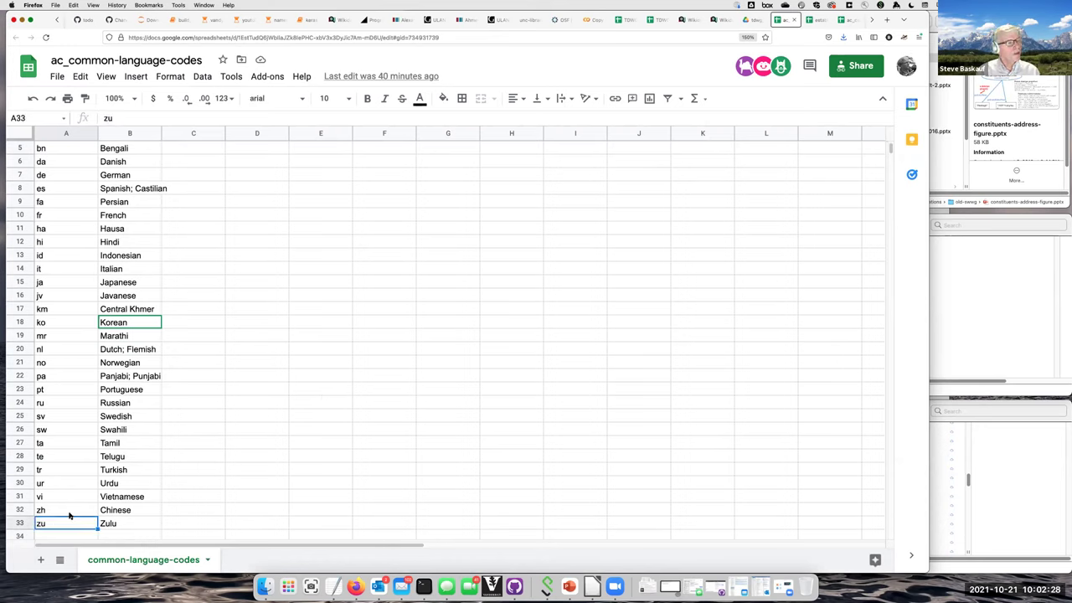
left_click(76, 309)
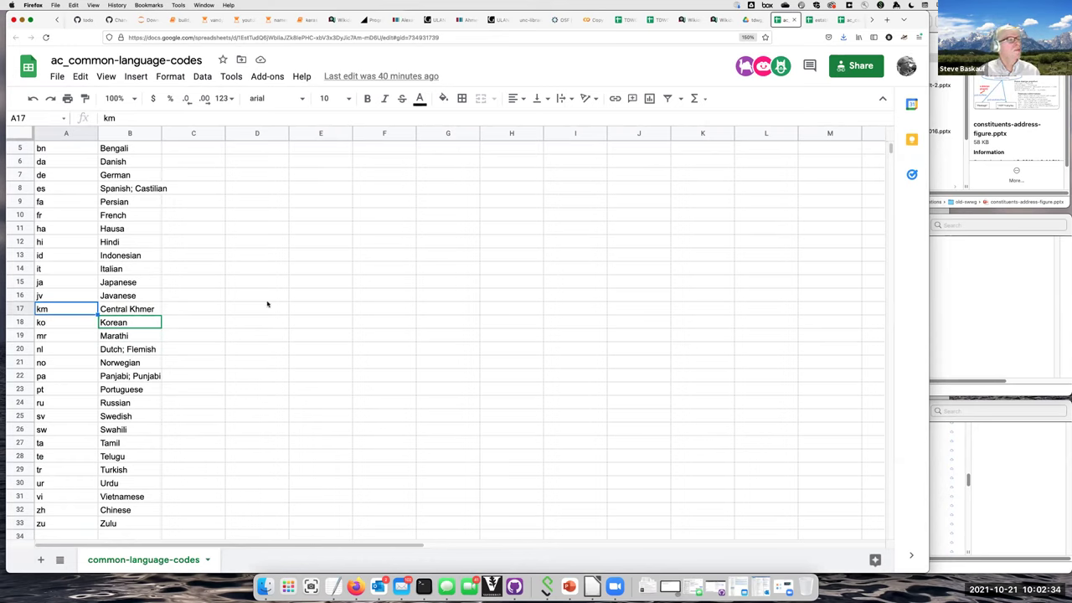
left_click(74, 524)
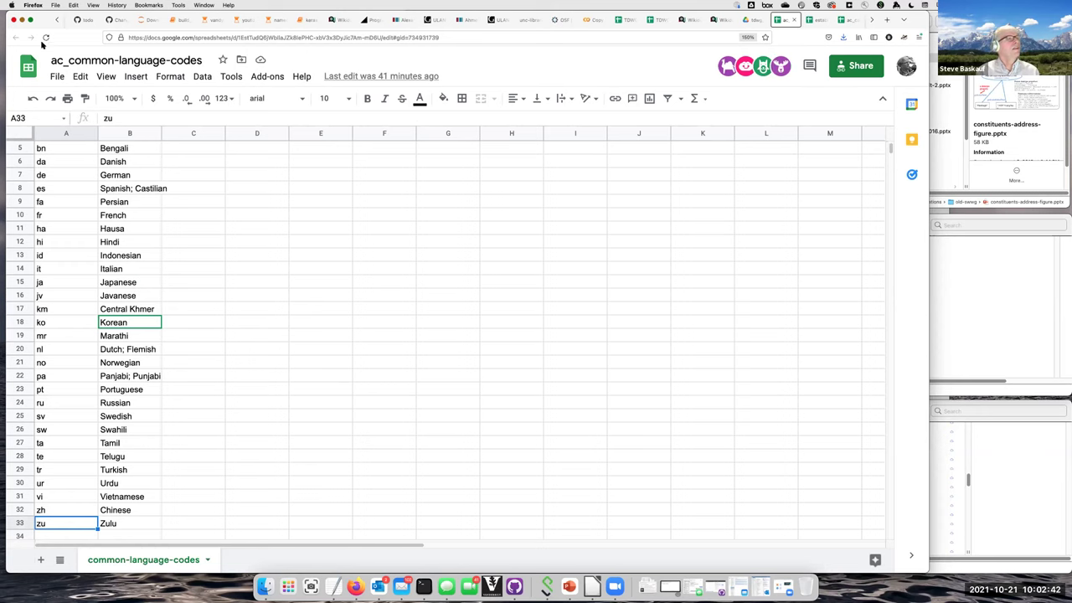
left_click(796, 19)
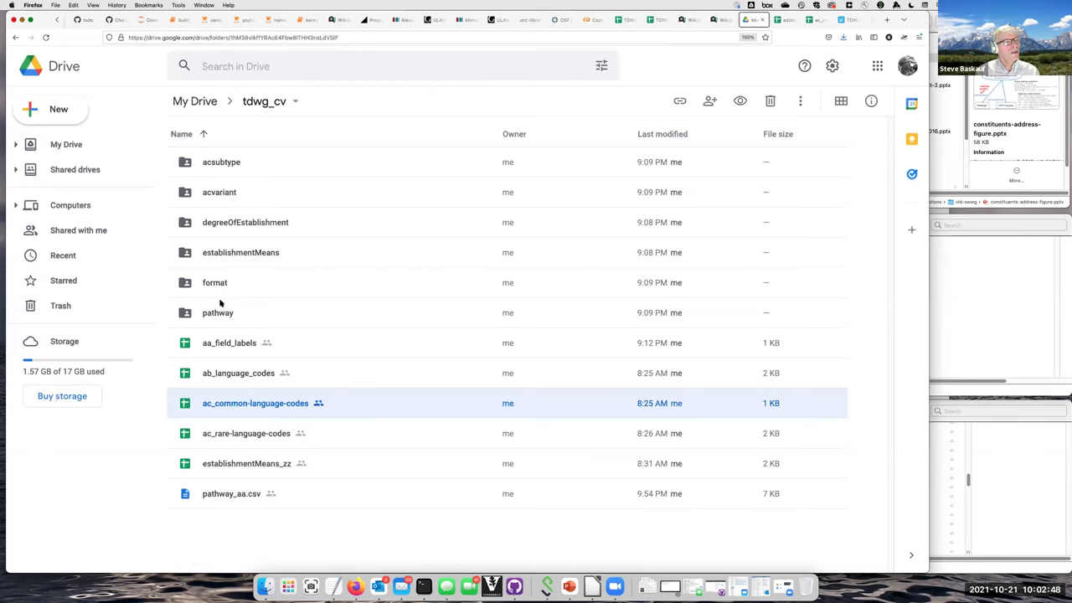
double_click(221, 313)
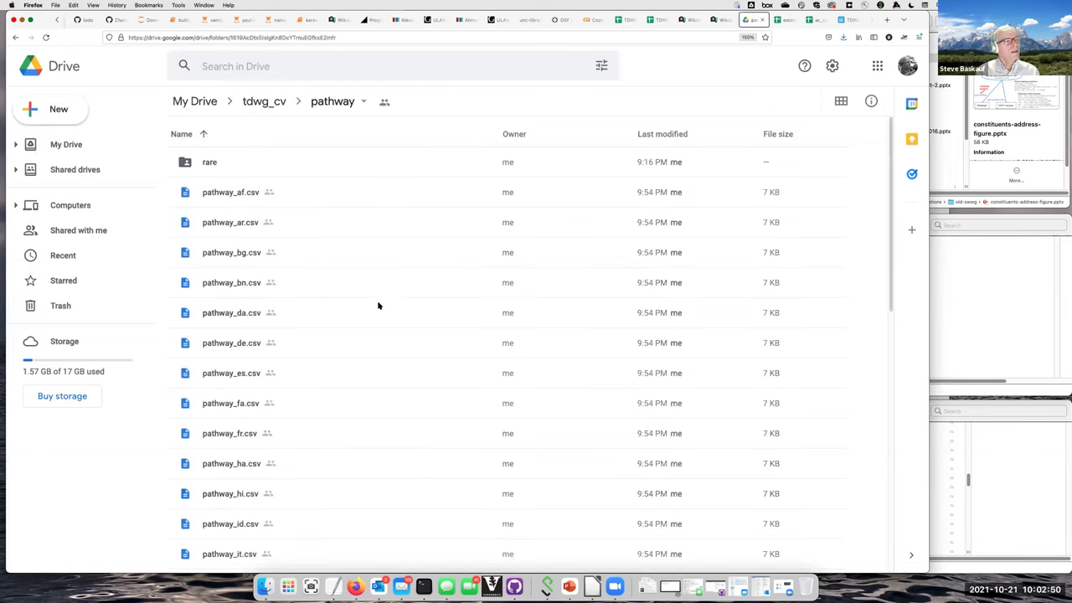
scroll(387, 310, "down", 5)
scroll(388, 310, "down", 9)
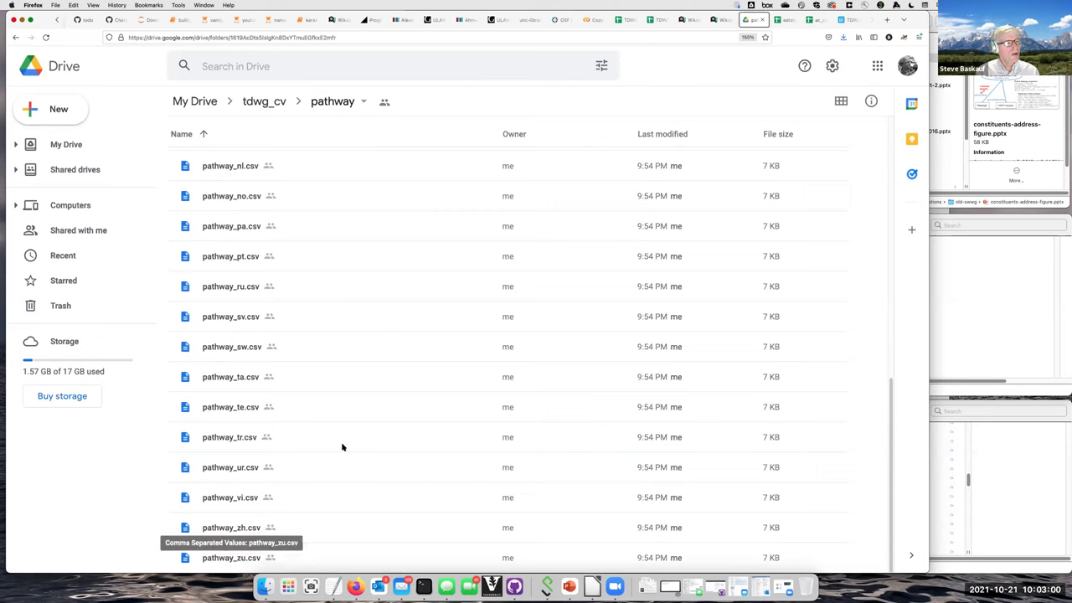
scroll(342, 445, "up", 15)
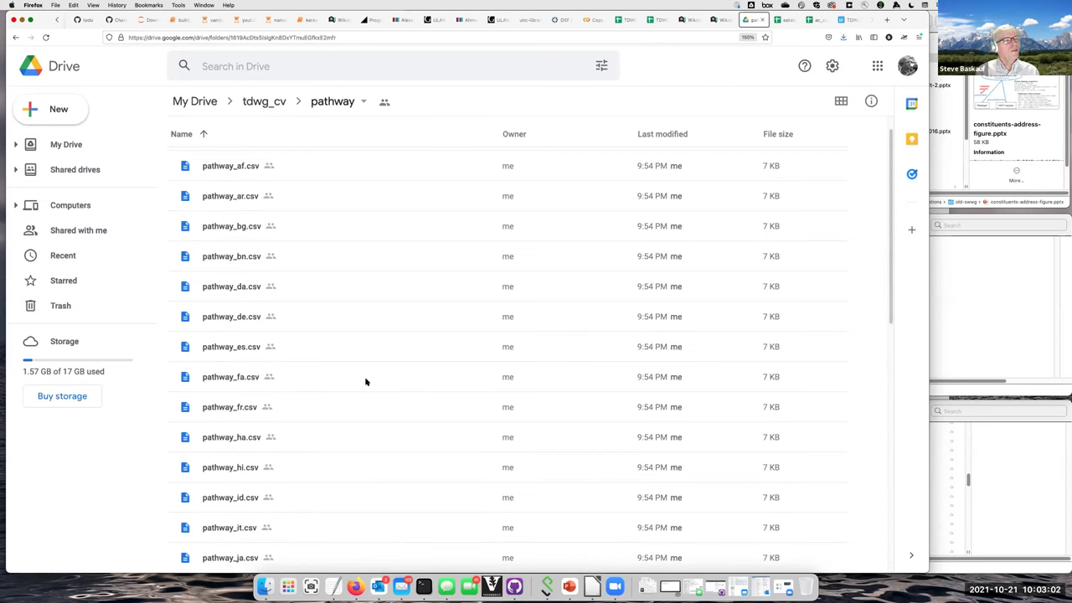
scroll(369, 377, "up", 1)
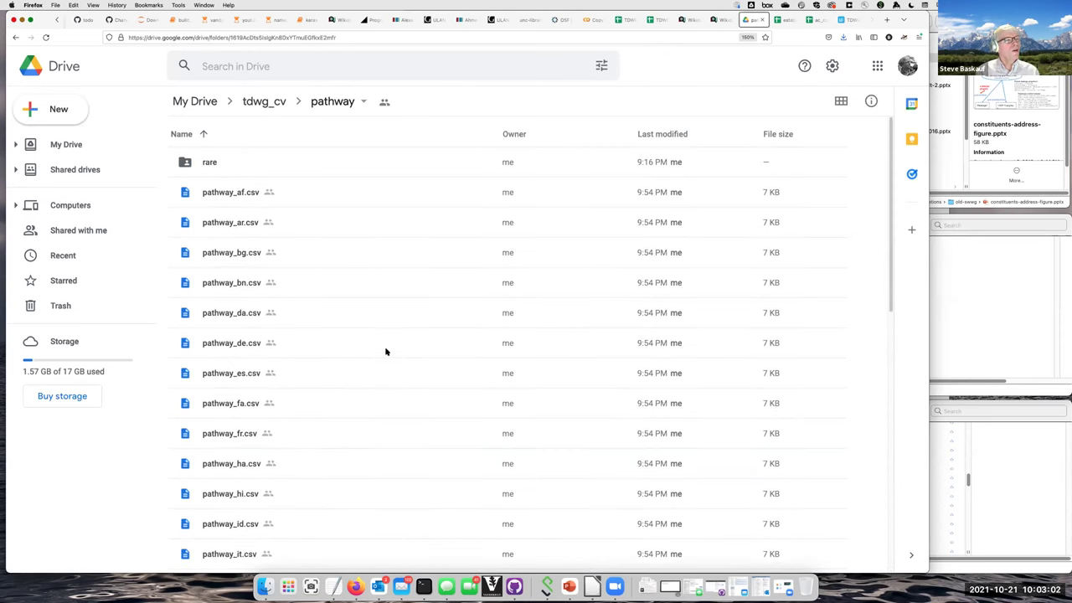
double_click(209, 163)
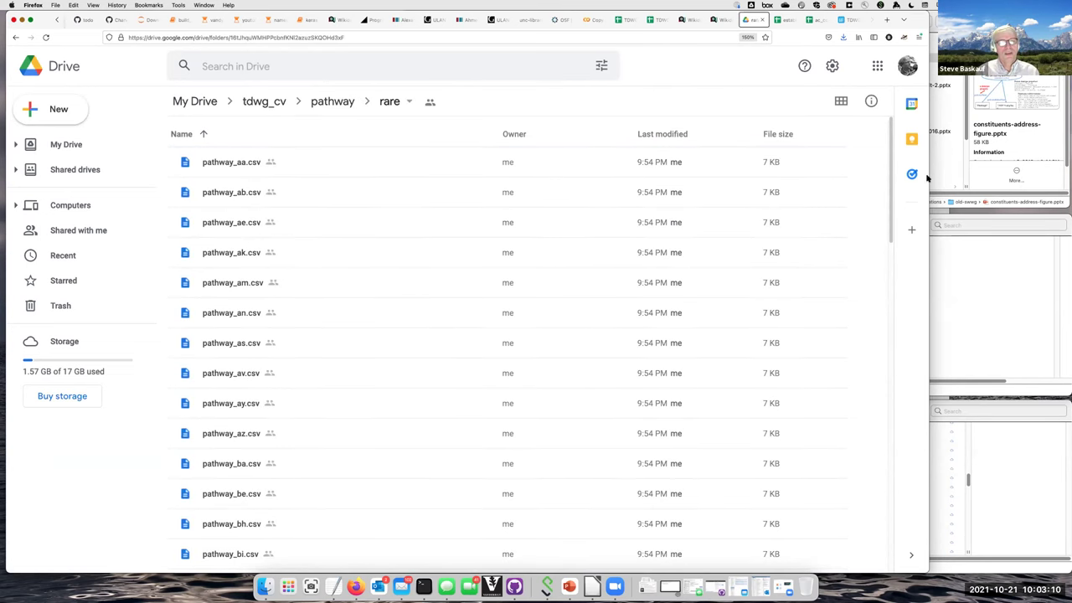
scroll(877, 356, "down", 10)
scroll(878, 356, "down", 15)
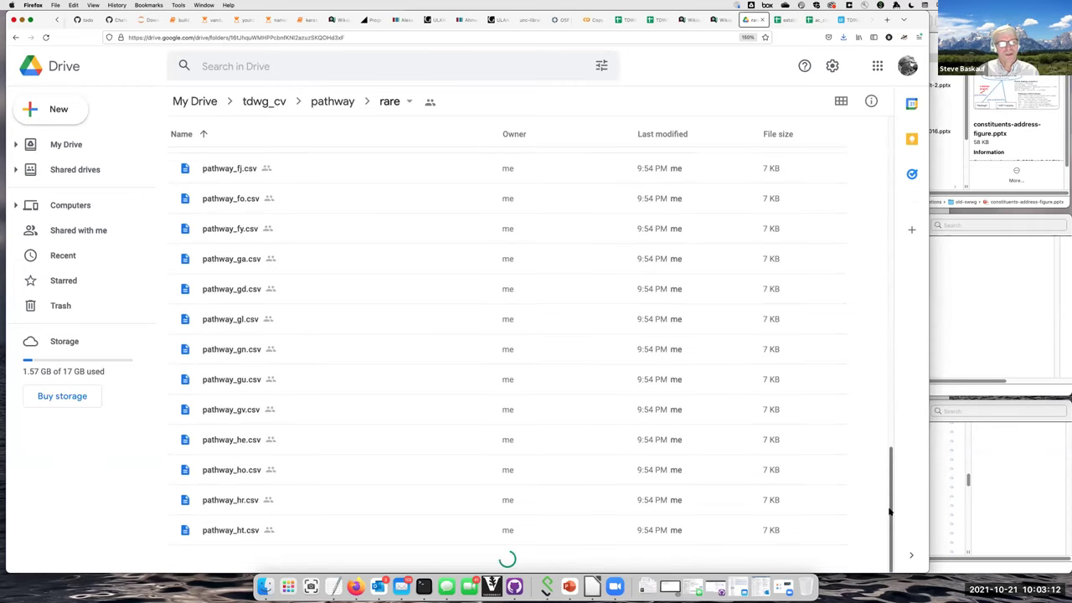
scroll(641, 390, "down", 10)
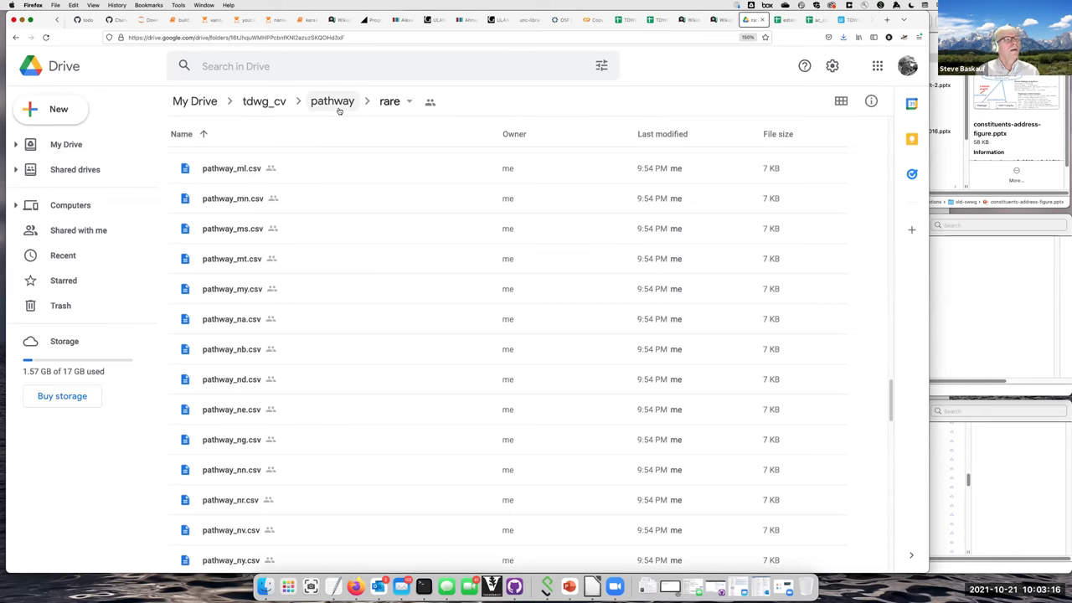
left_click(262, 101)
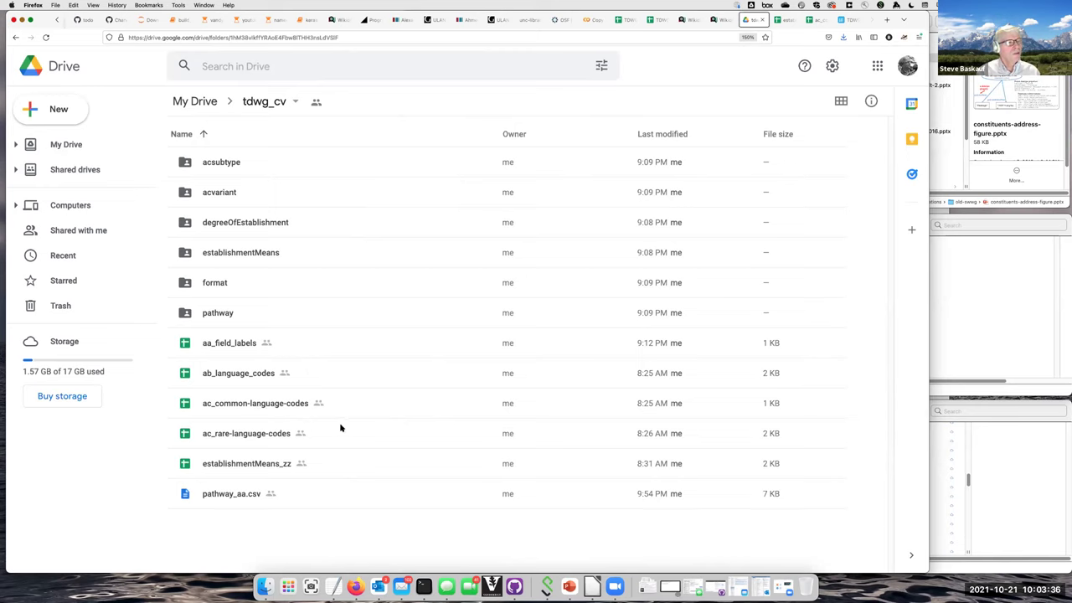
double_click(250, 434)
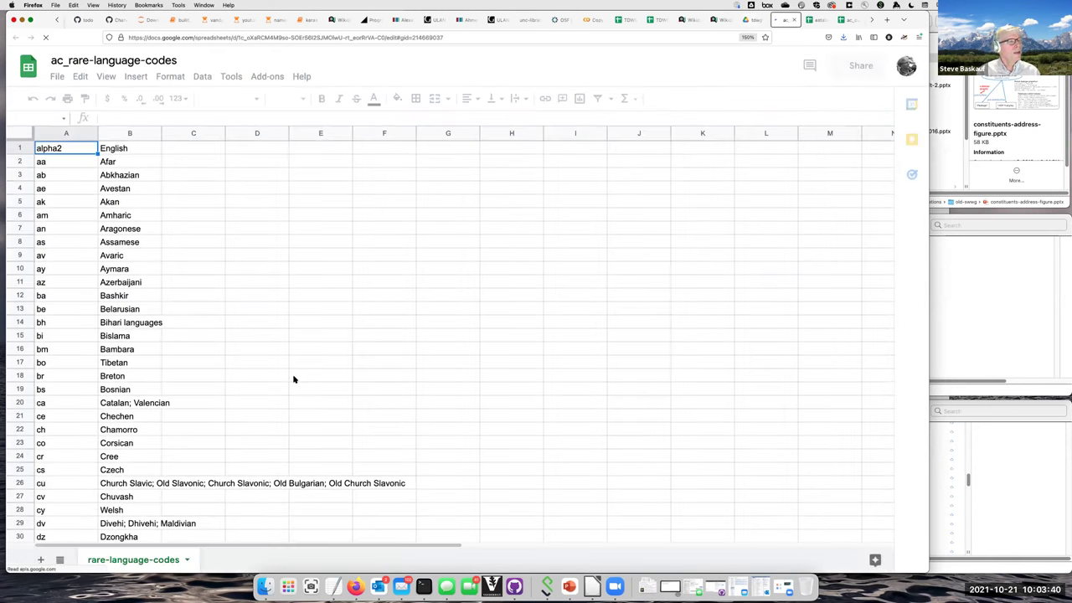
scroll(374, 390, "down", 20)
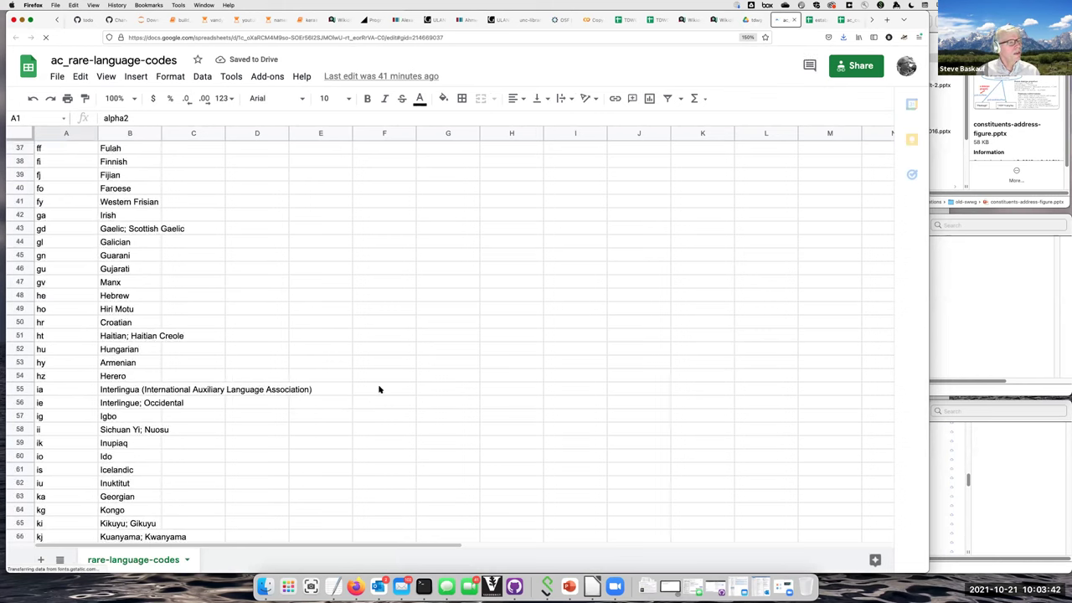
scroll(503, 377, "up", 5)
scroll(502, 378, "up", 3)
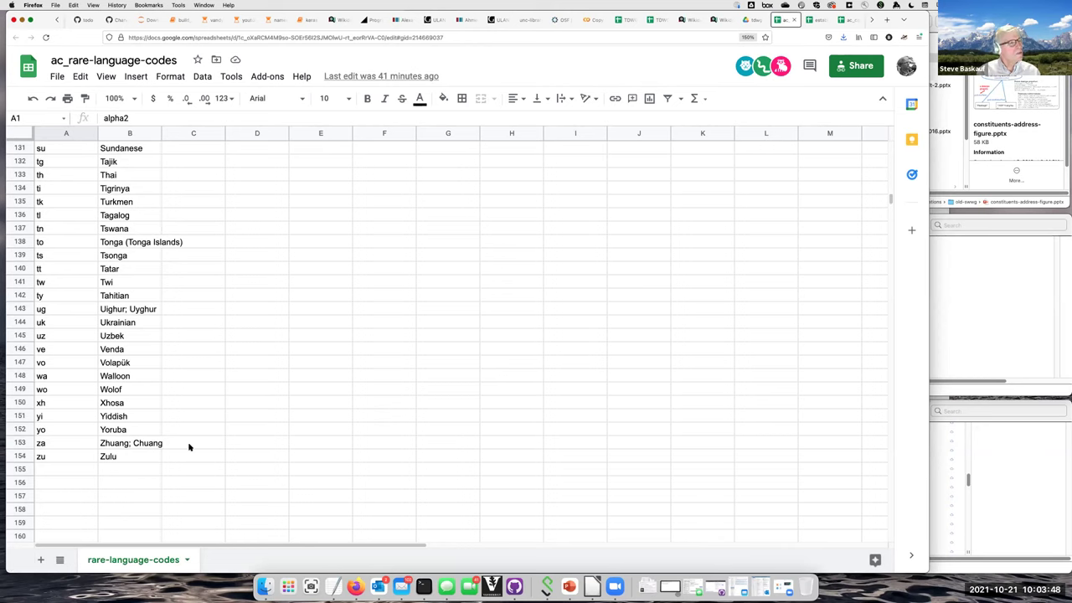
scroll(213, 401, "up", 9)
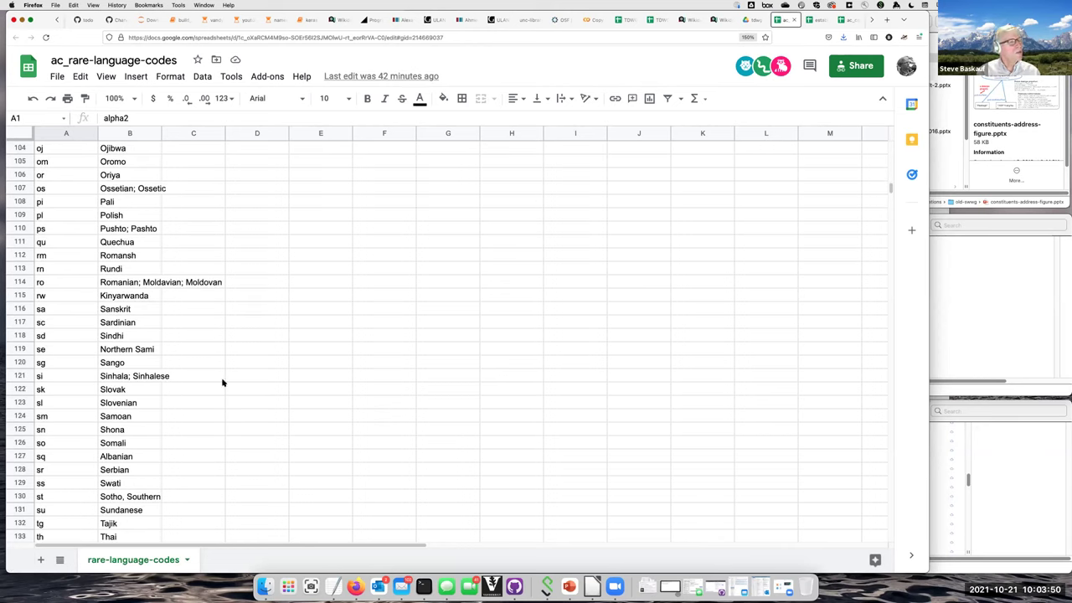
scroll(101, 150, "up", 20)
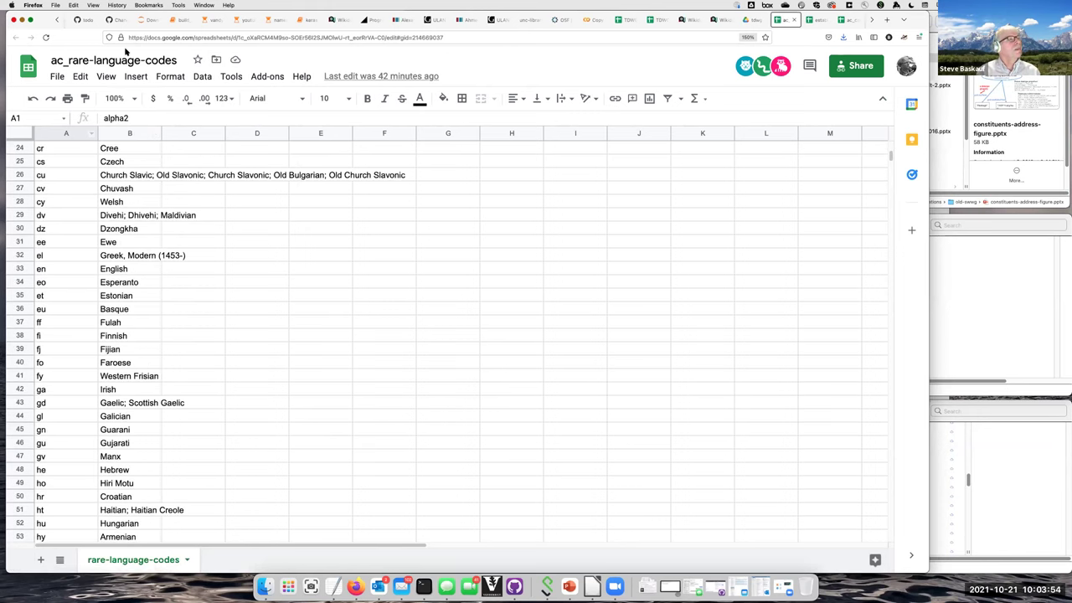
left_click(792, 21)
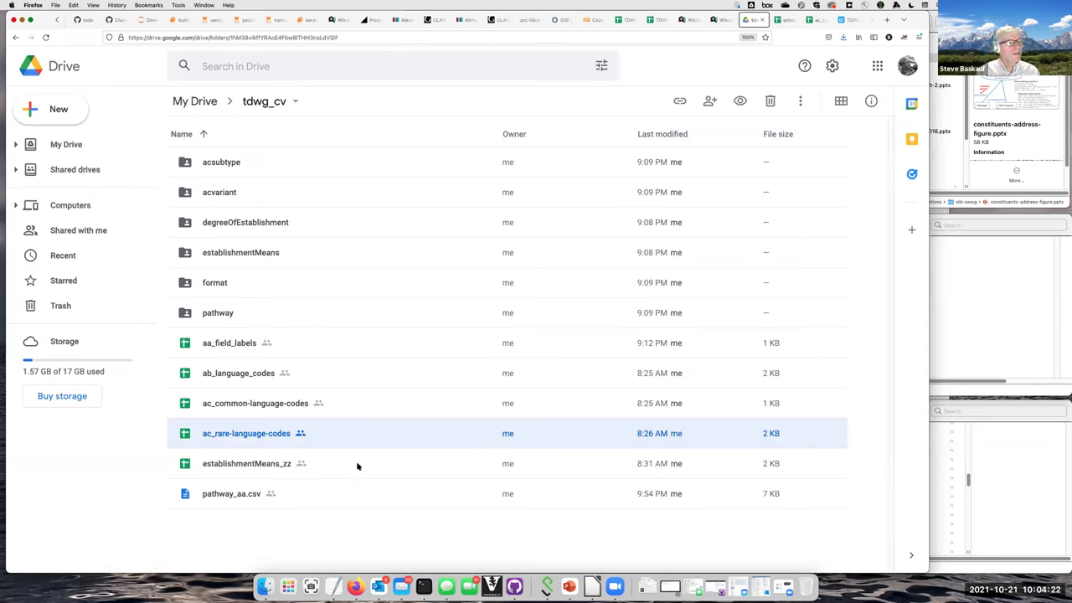
- Open pathway_aa.csv from its preview as a Google Sheets spreadsheet
double_click(237, 495)
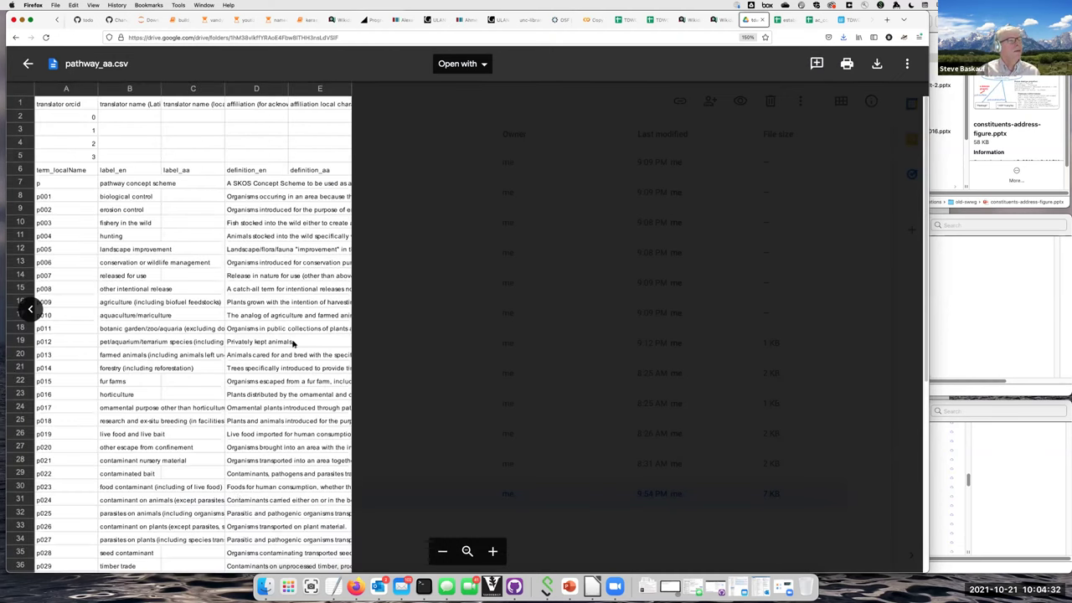
left_click(483, 65)
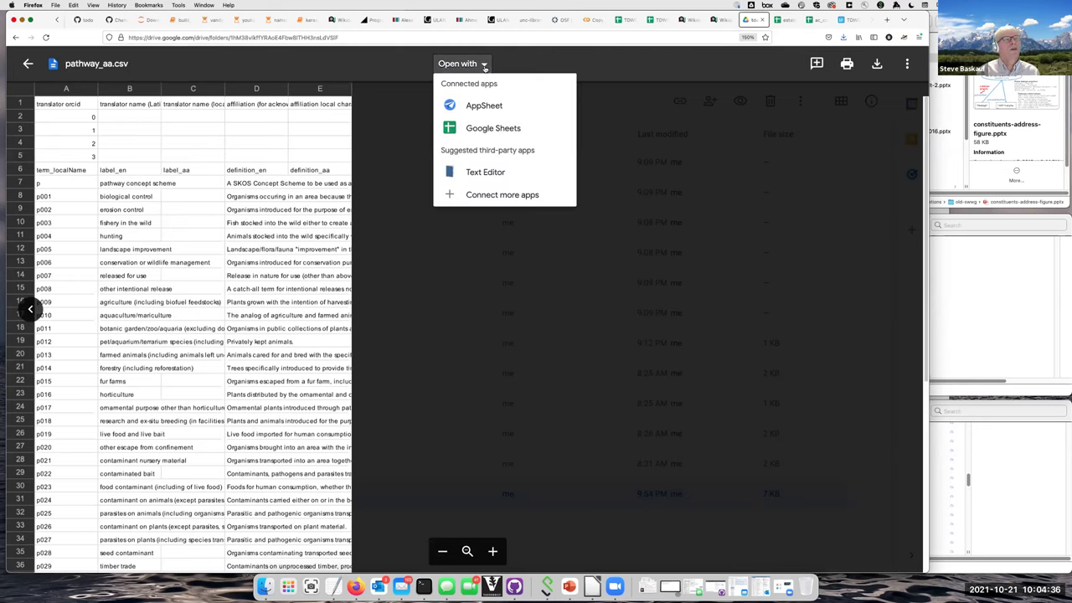
left_click(493, 130)
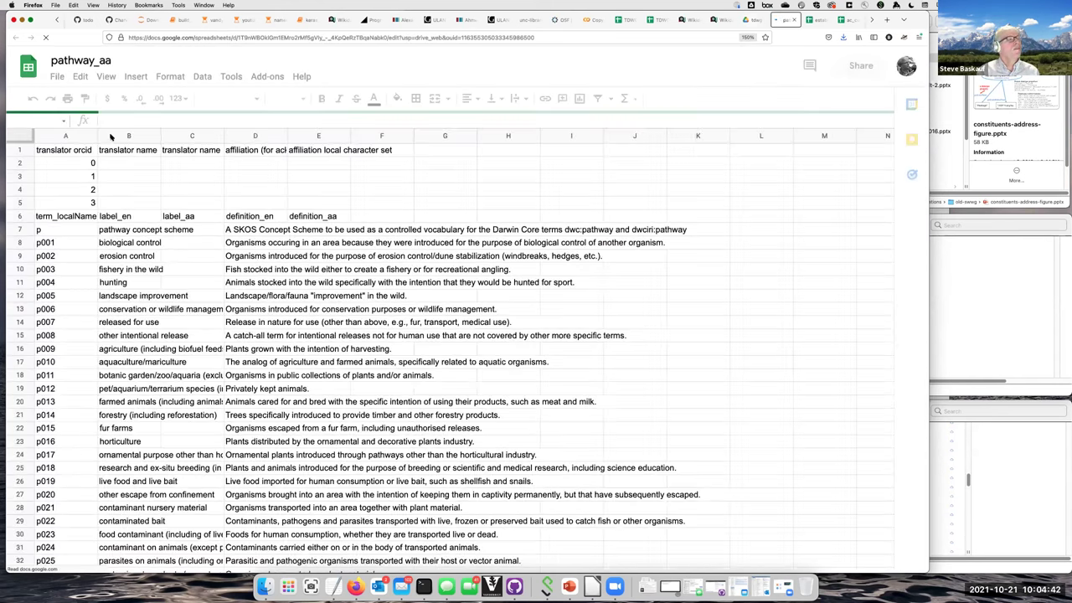
- Widen pathway_aa columns A through E so the full labels and headers show
left_click_drag(99, 133, 183, 134)
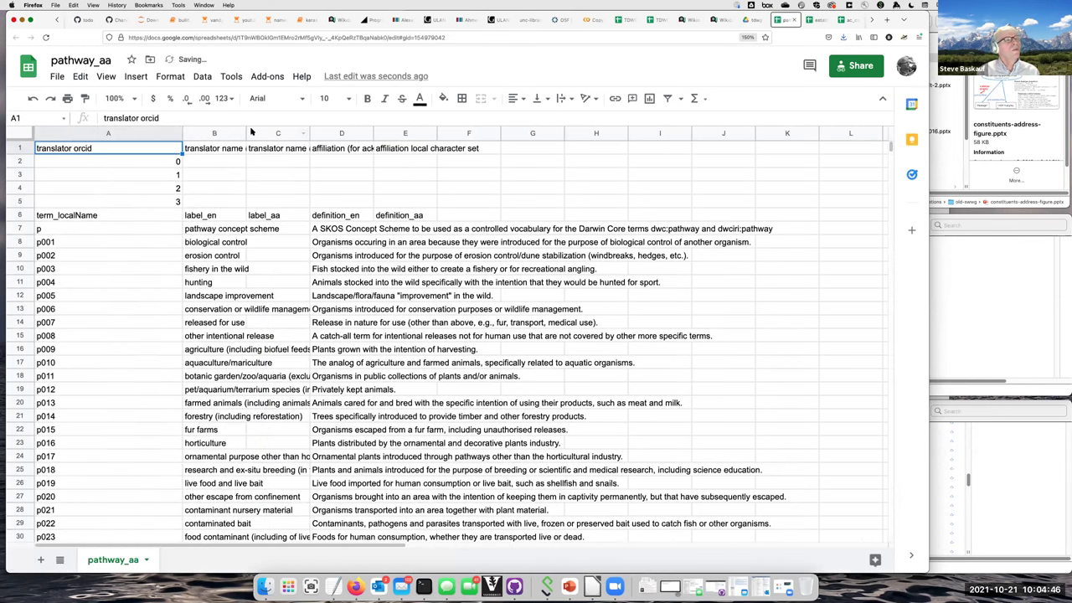
left_click_drag(523, 170, 541, 133)
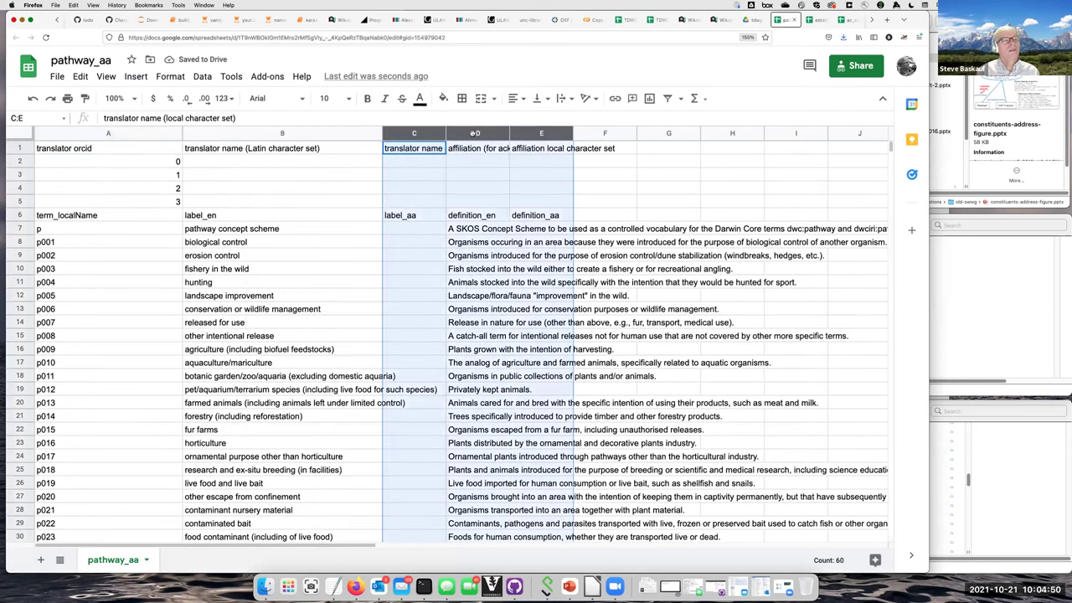
left_click_drag(448, 133, 550, 134)
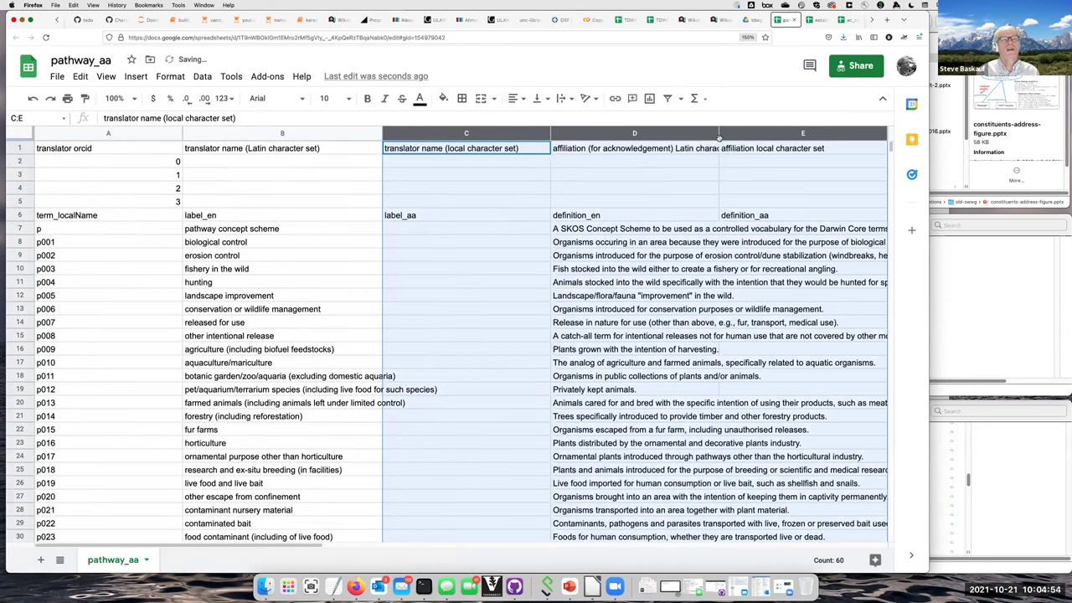
left_click(527, 282)
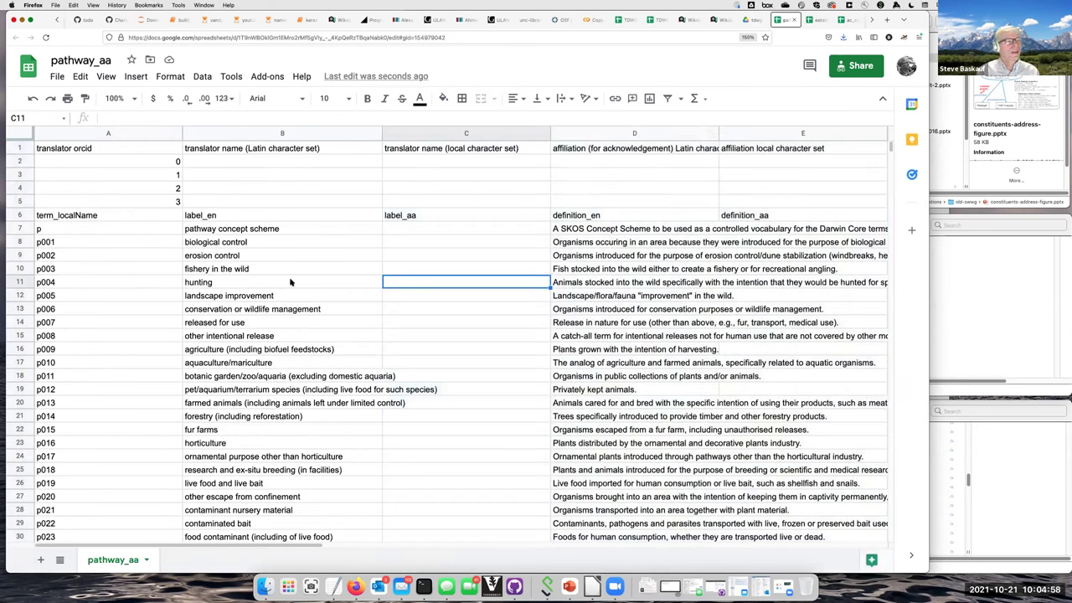
- Back in the tdwg_cv folder, close the CSV preview and open establishmentMeans_zz
left_click(796, 19)
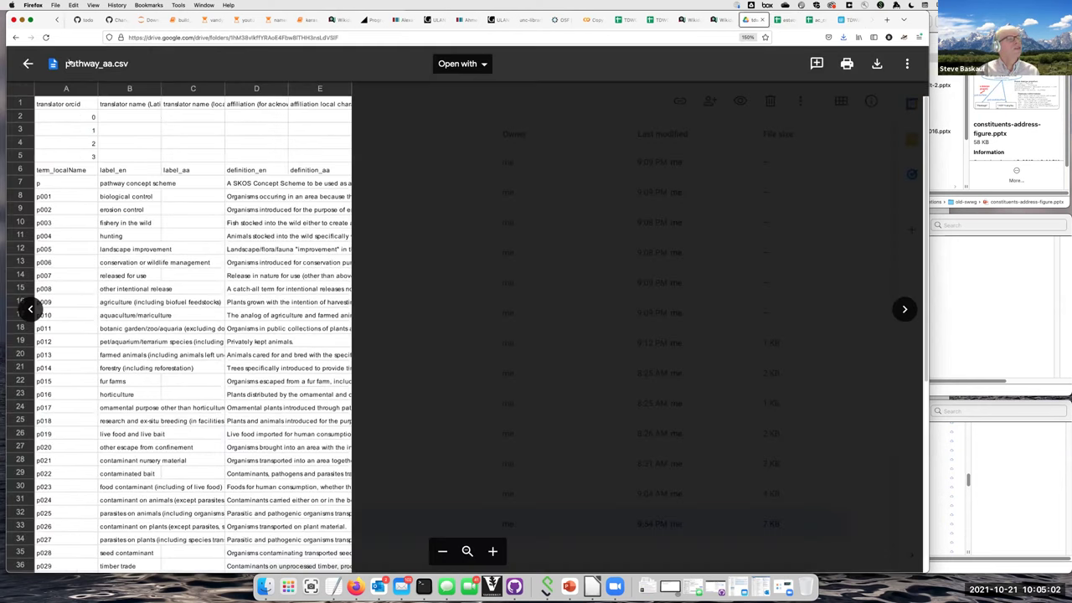
left_click(28, 63)
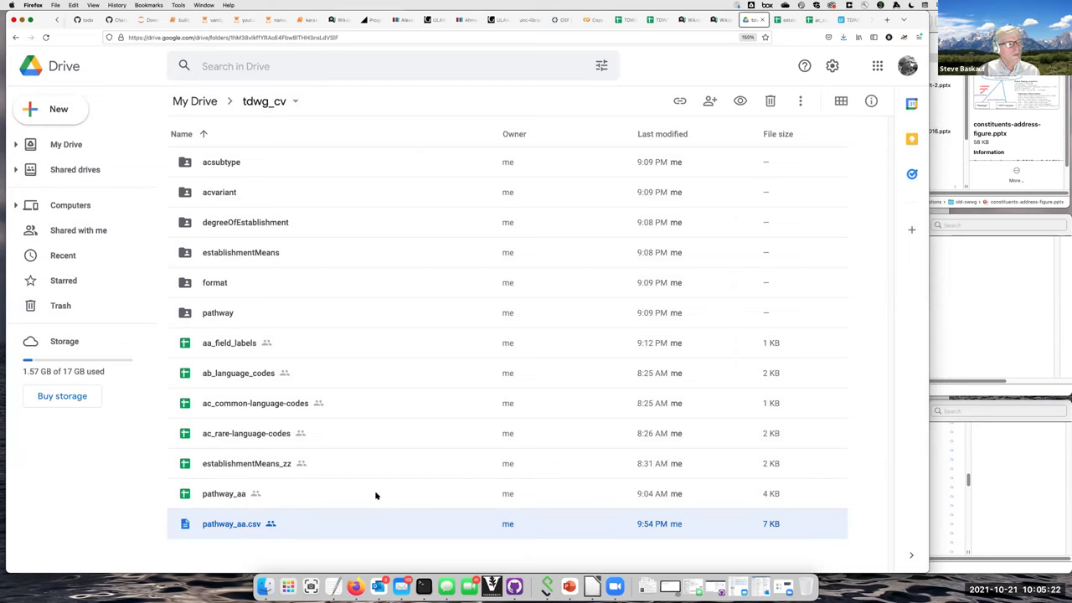
double_click(245, 465)
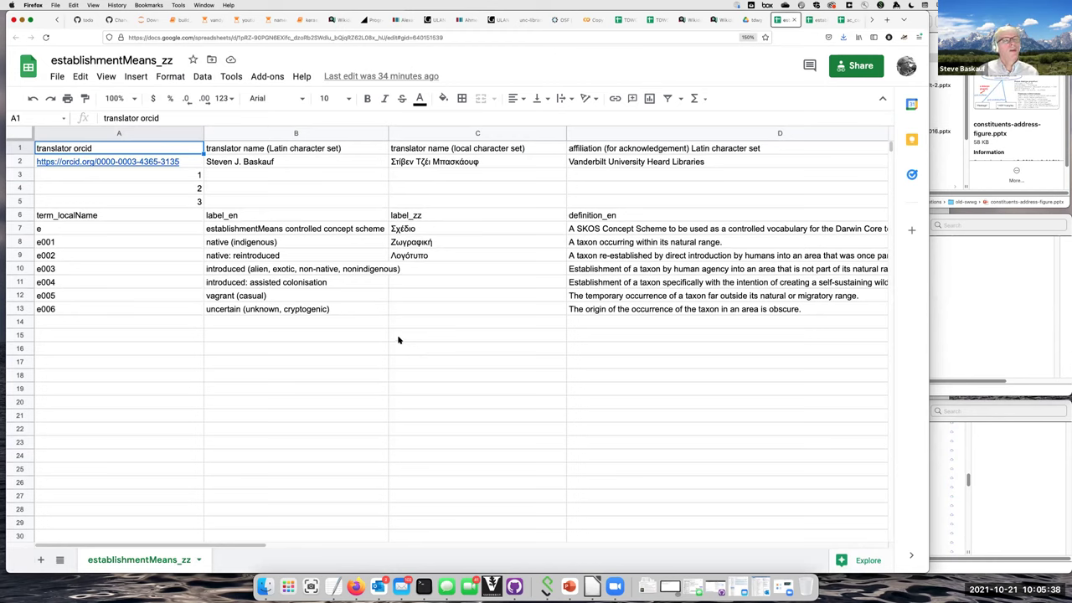
- Inspect the translator ORCID, name and affiliation cells in English and Greek
left_click(306, 161)
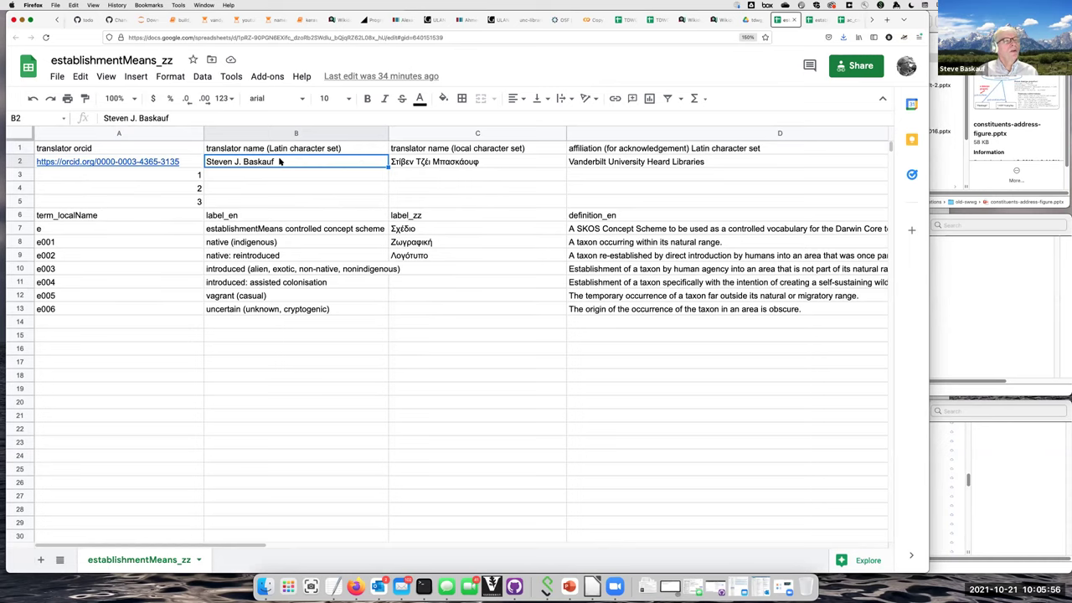
left_click(504, 163)
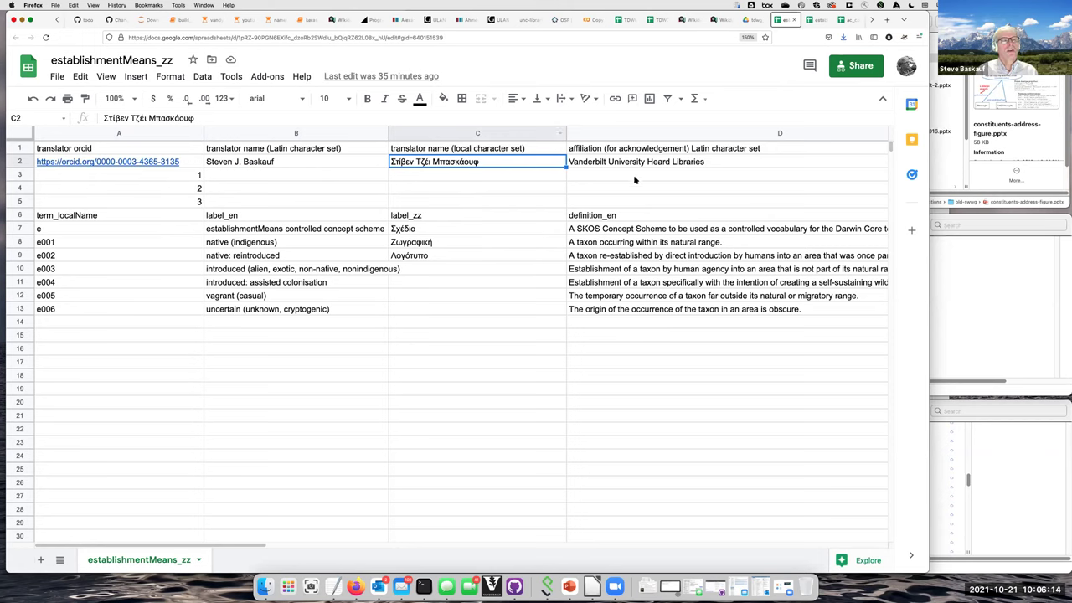
left_click(720, 164)
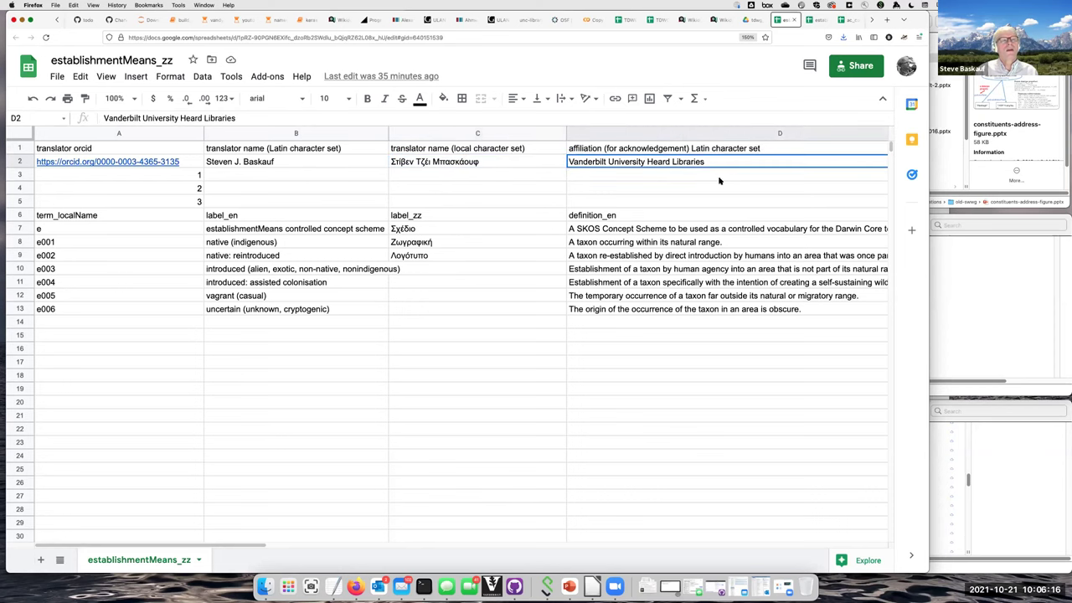
left_click_drag(260, 546, 397, 547)
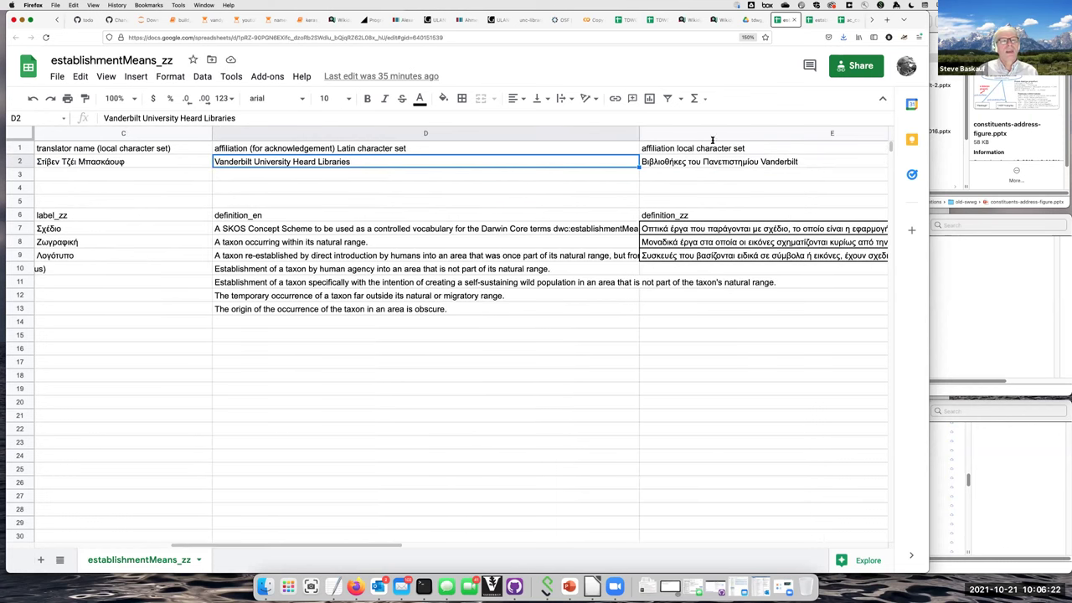
left_click(724, 165)
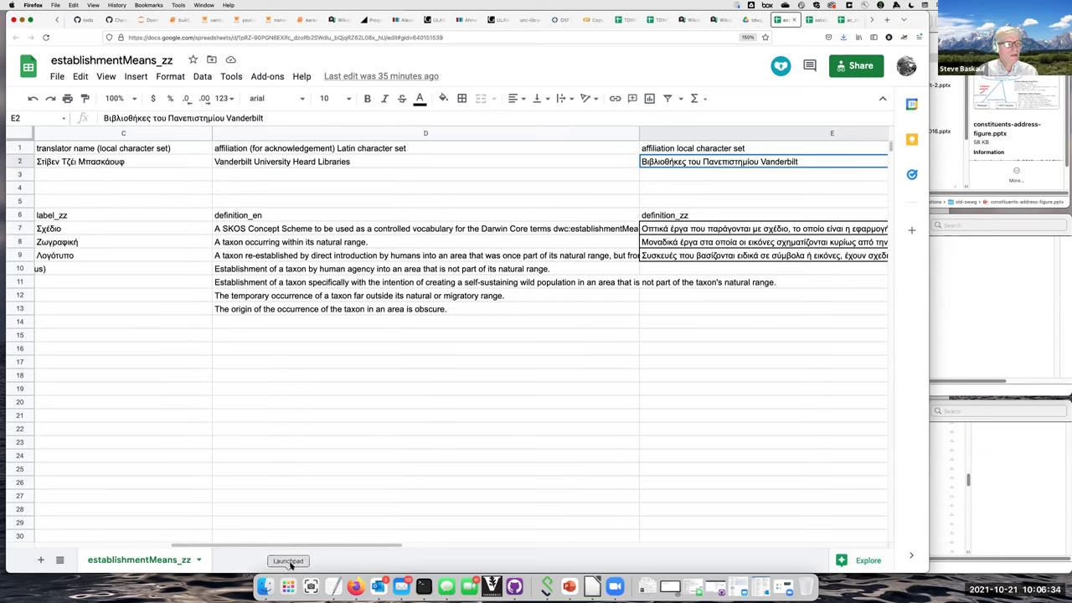
scroll(84, 534, "left", 5)
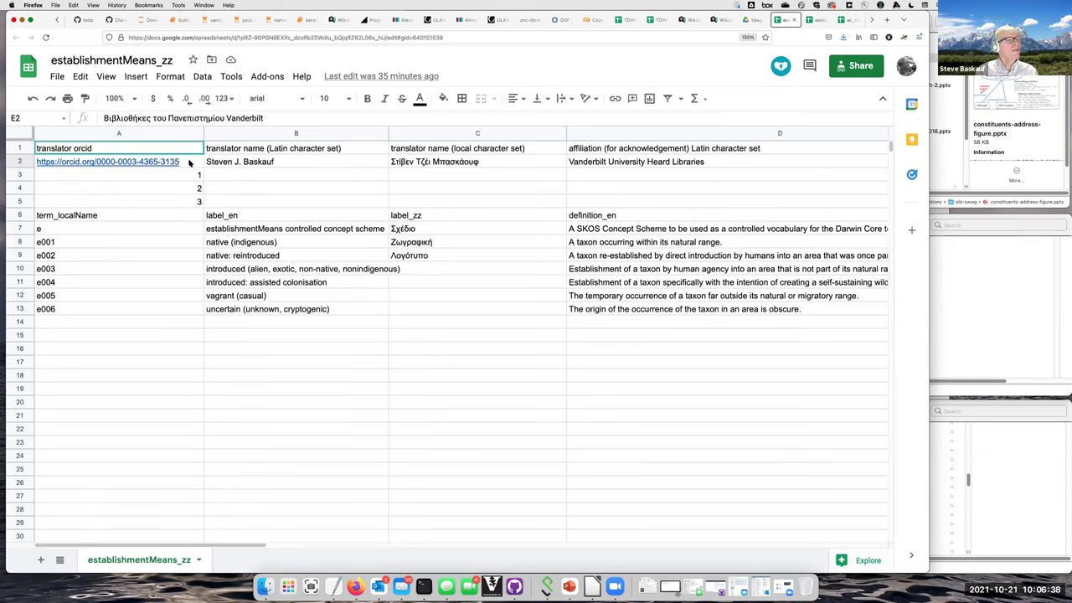
left_click(189, 162)
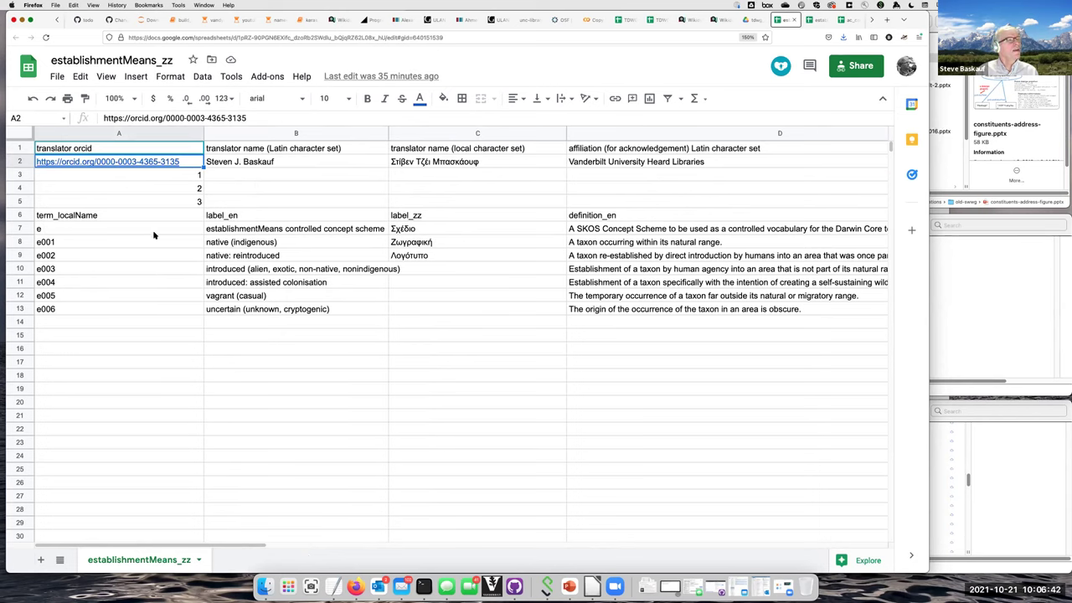
left_click(222, 181)
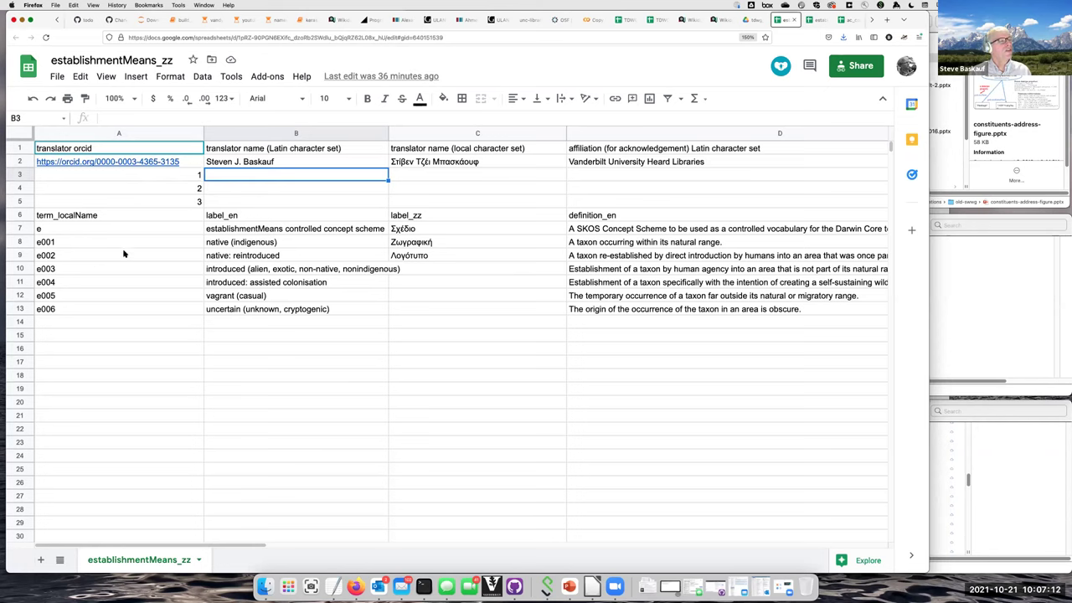
- Inspect term local names e through e006 and their English and Greek labels
left_click_drag(124, 229, 135, 313)
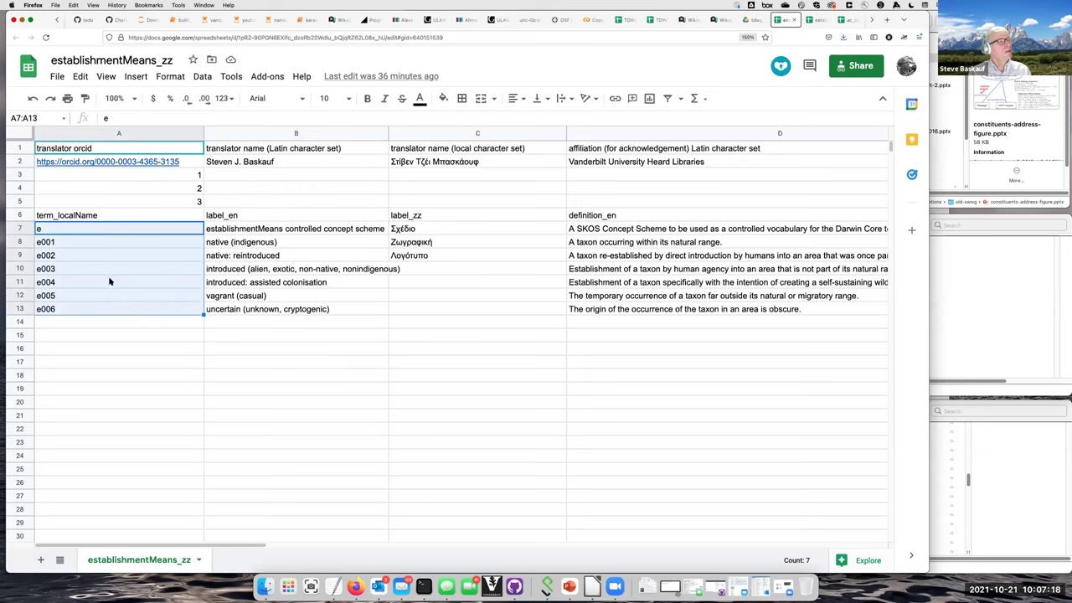
left_click(110, 281)
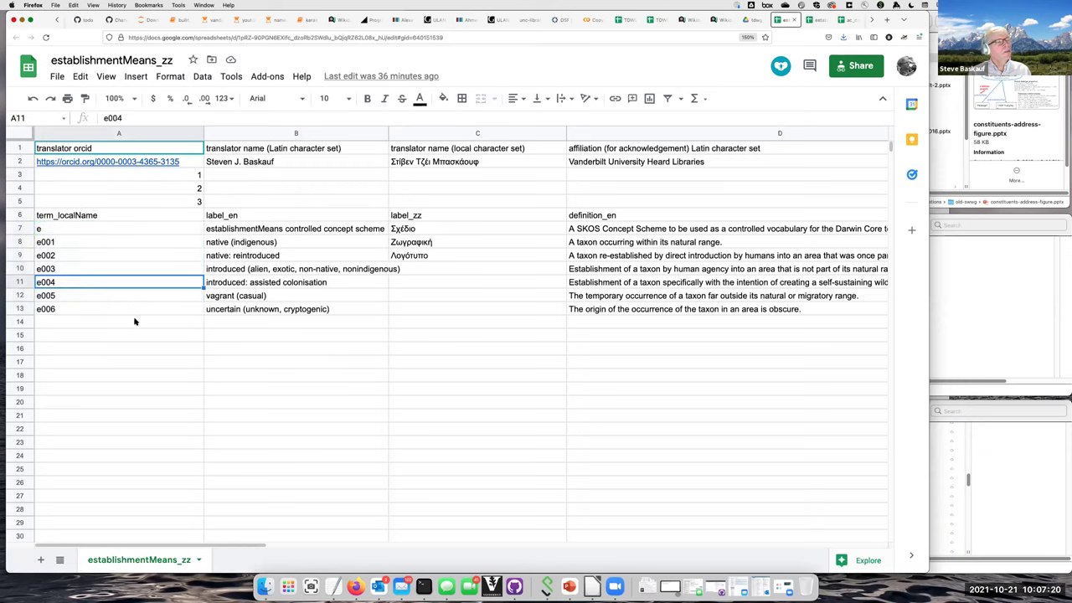
left_click_drag(124, 226, 127, 309)
left_click(141, 282)
left_click(262, 217)
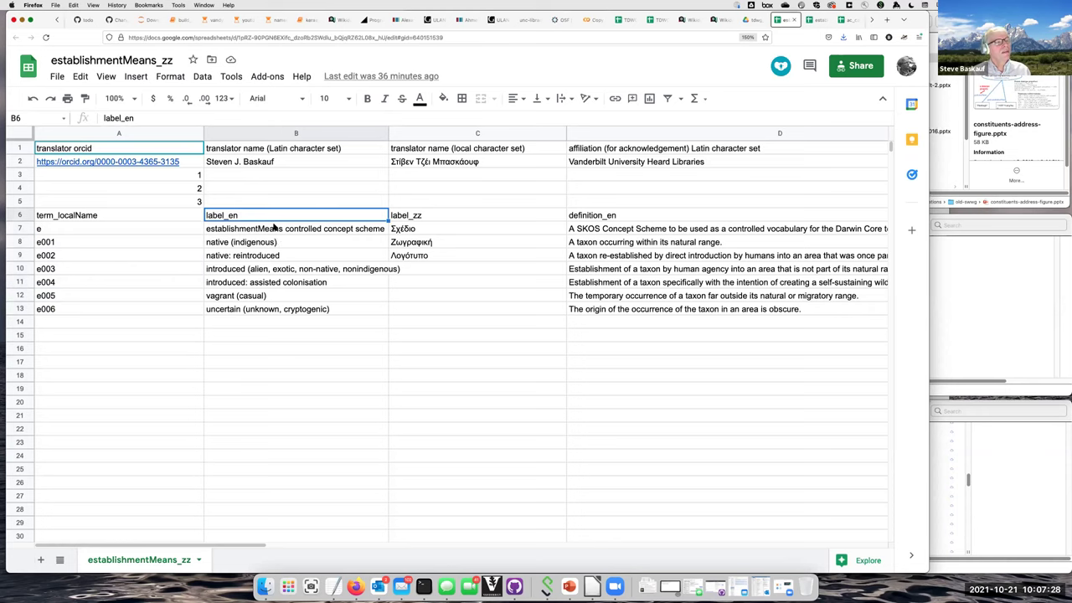
left_click(274, 227)
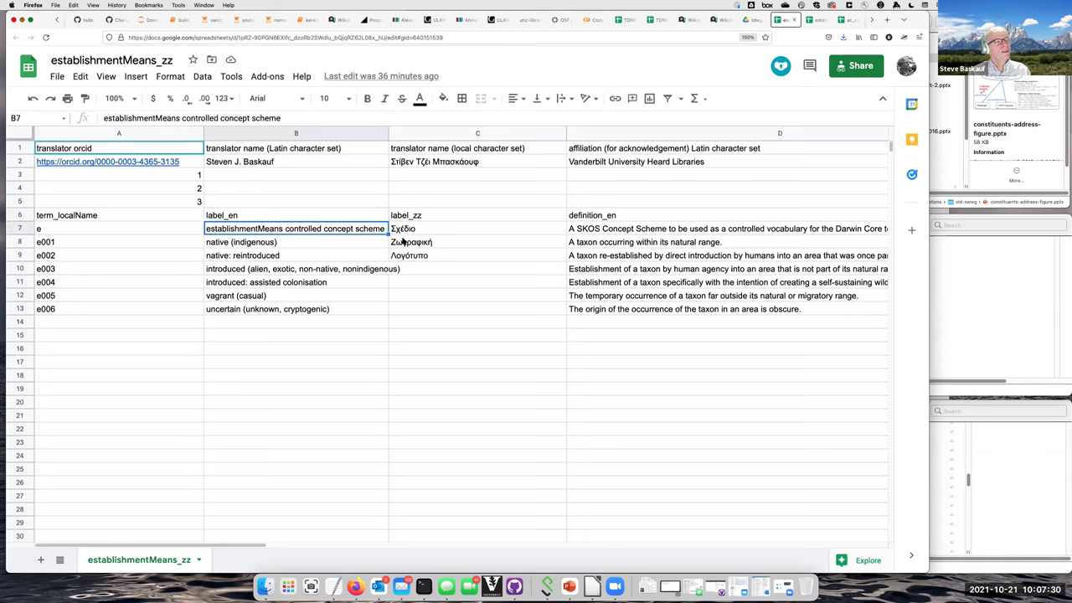
left_click(424, 232)
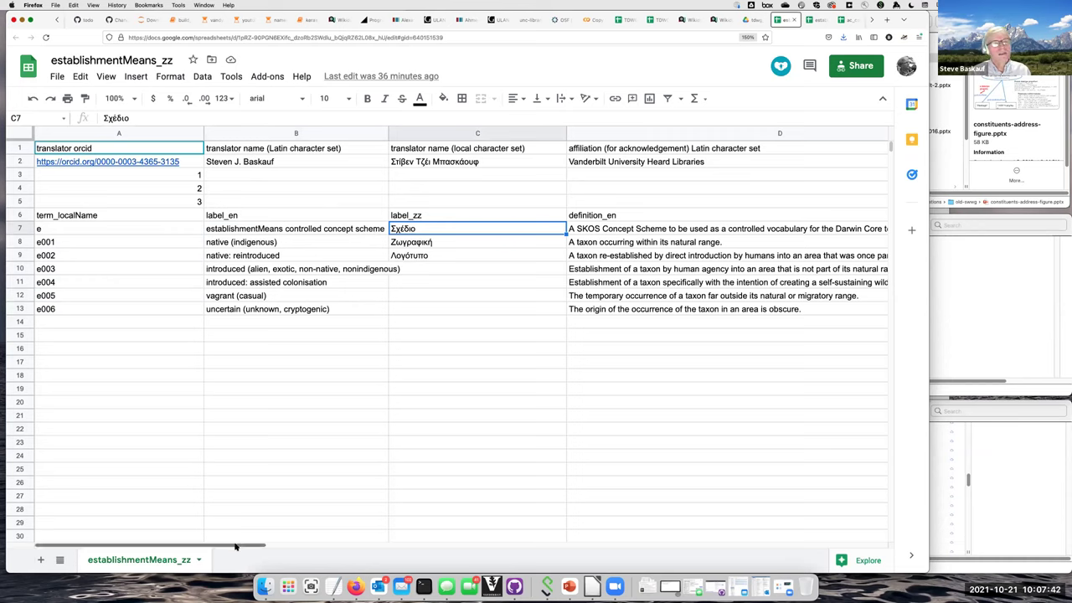
left_click_drag(237, 545, 376, 553)
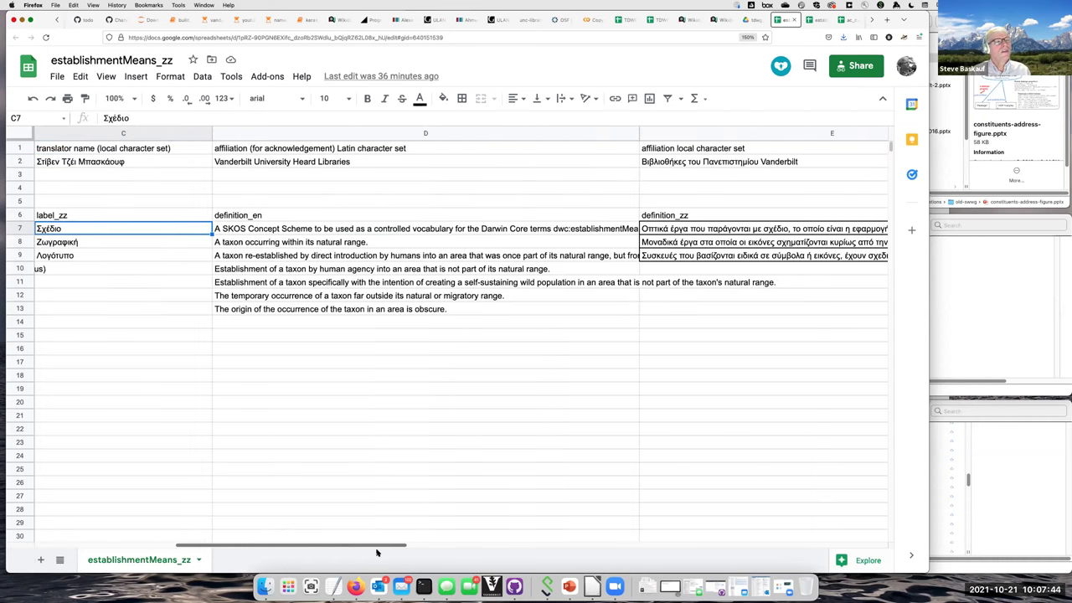
left_click(413, 228)
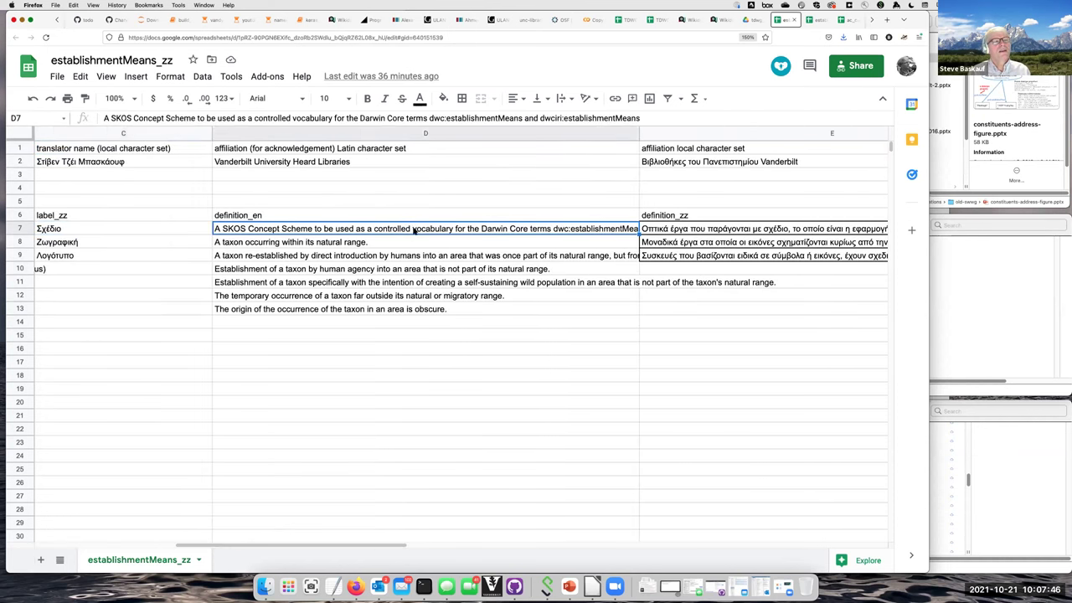
left_click(725, 228)
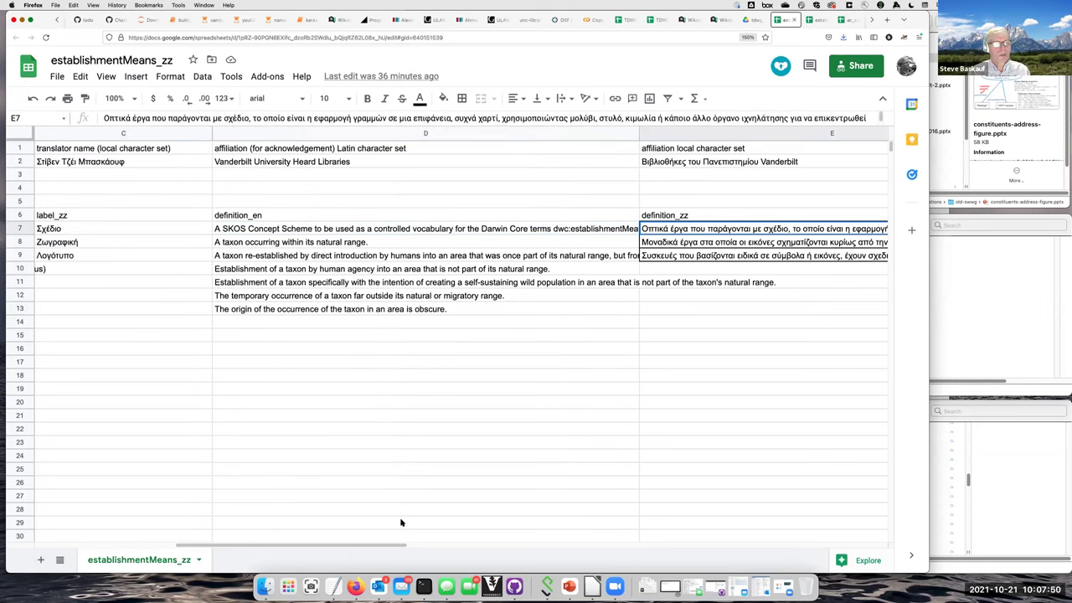
left_click_drag(372, 548, 347, 546)
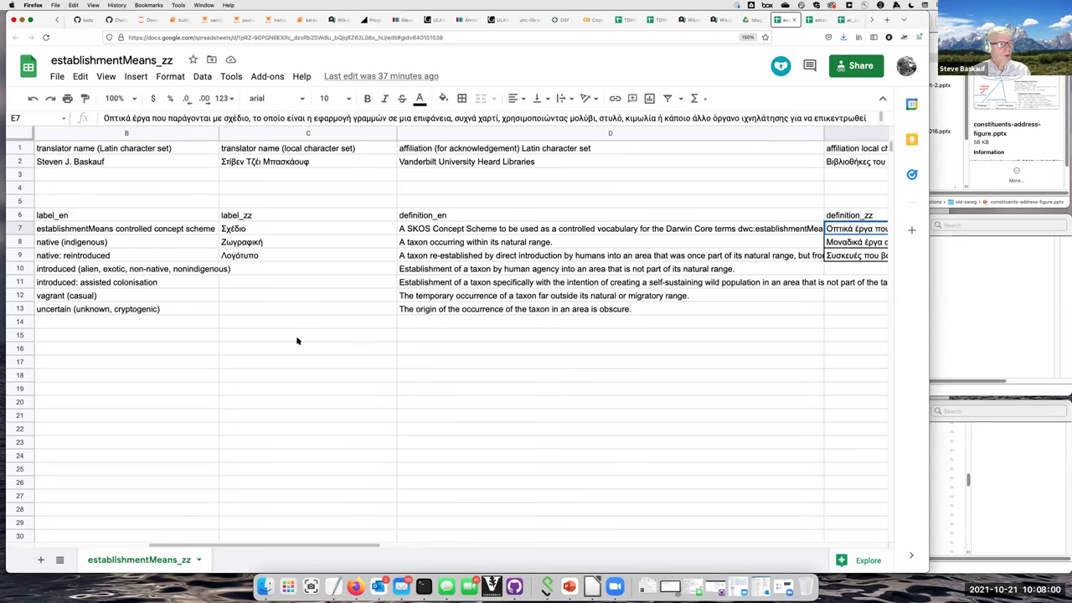
left_click_drag(319, 270, 318, 308)
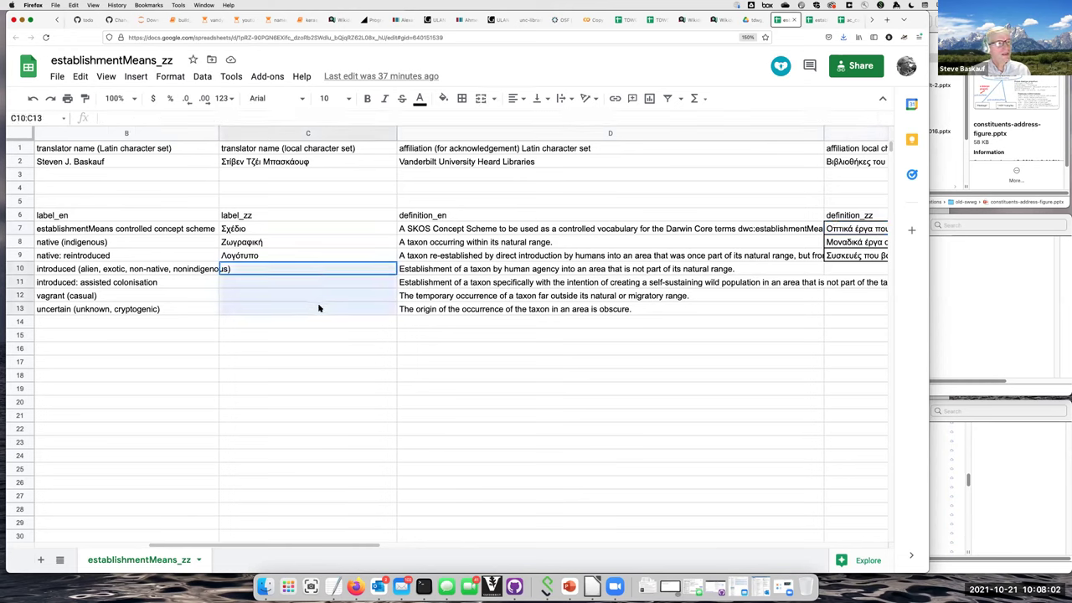
left_click_drag(336, 228, 335, 306)
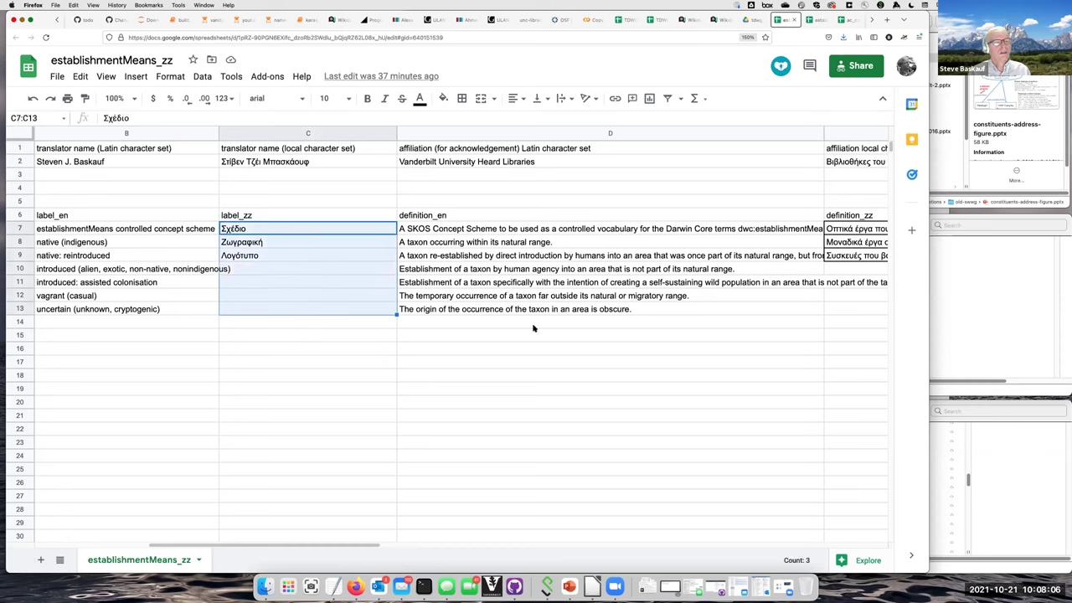
left_click(362, 326)
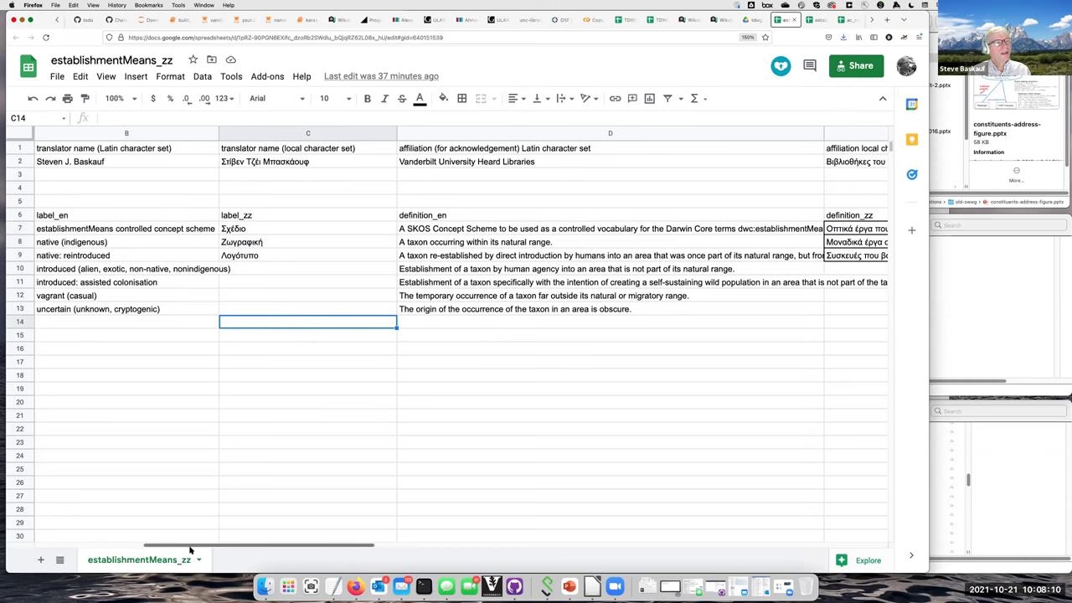
left_click(106, 546)
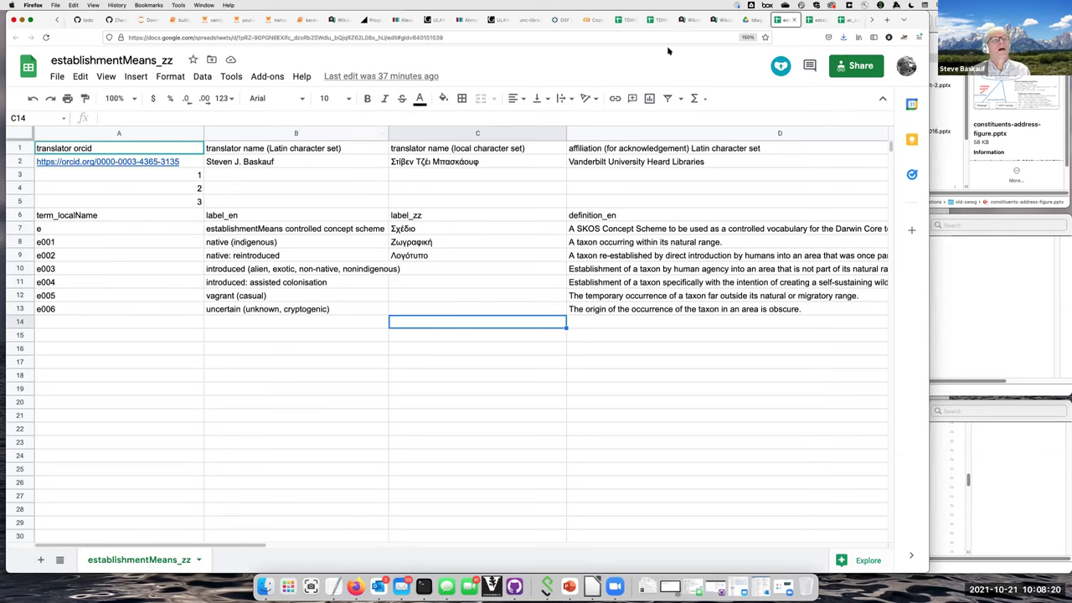
left_click(872, 19)
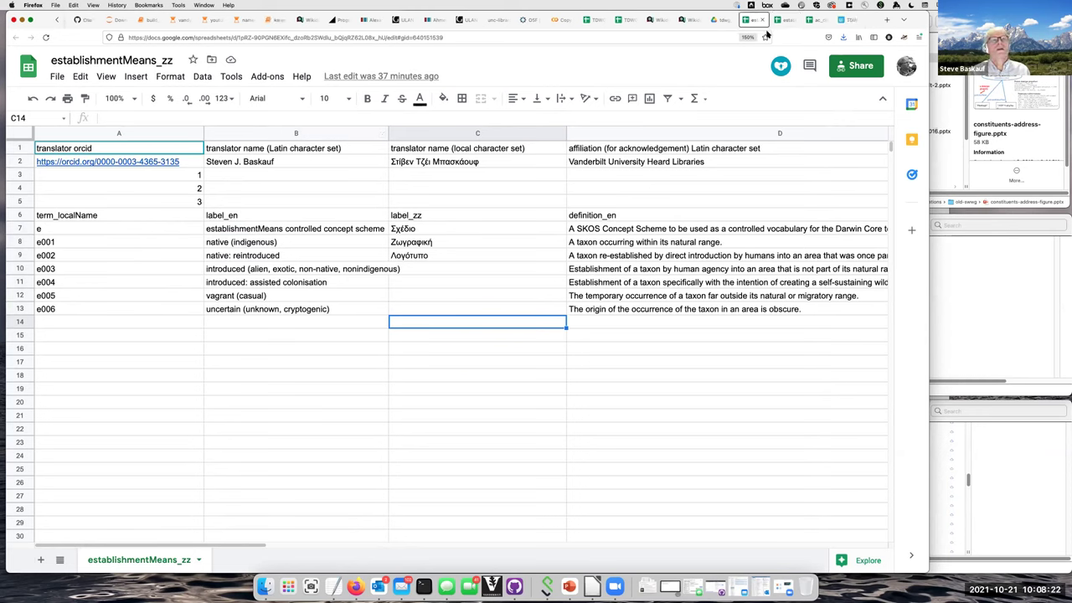
left_click(891, 23)
- Load tdwg.github.io/rs.tdwg.org/ in the new tab and follow the multilingual demo link
left_click(609, 37)
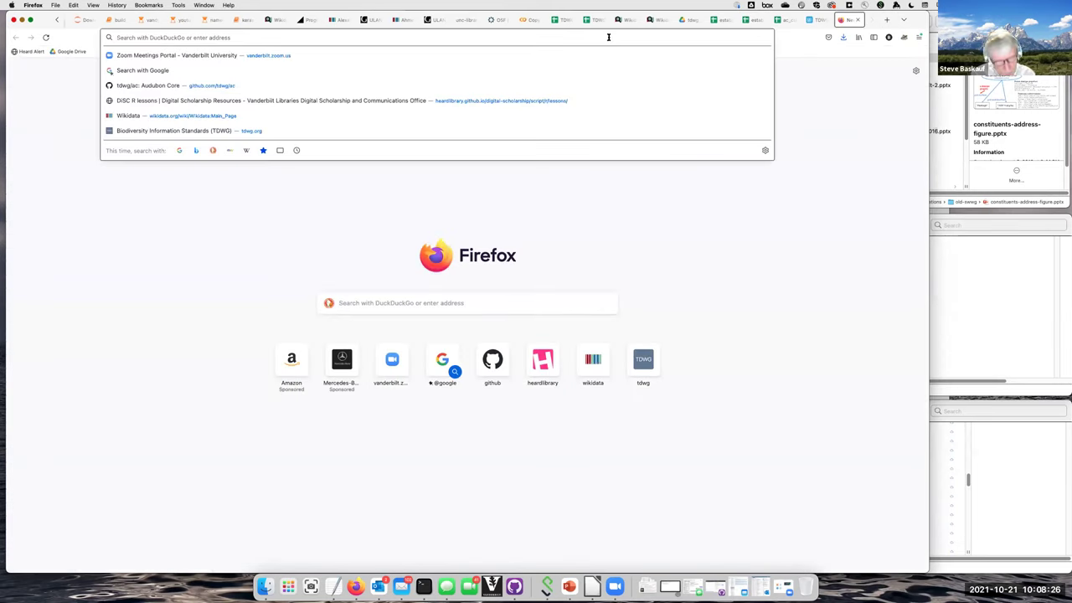
type("t")
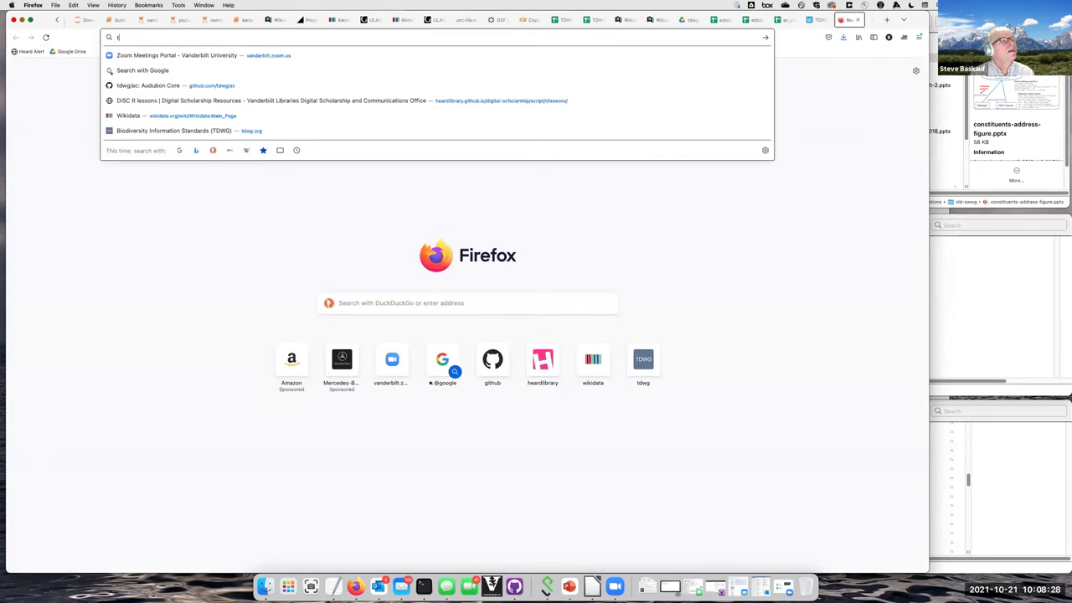
type("dwg.g")
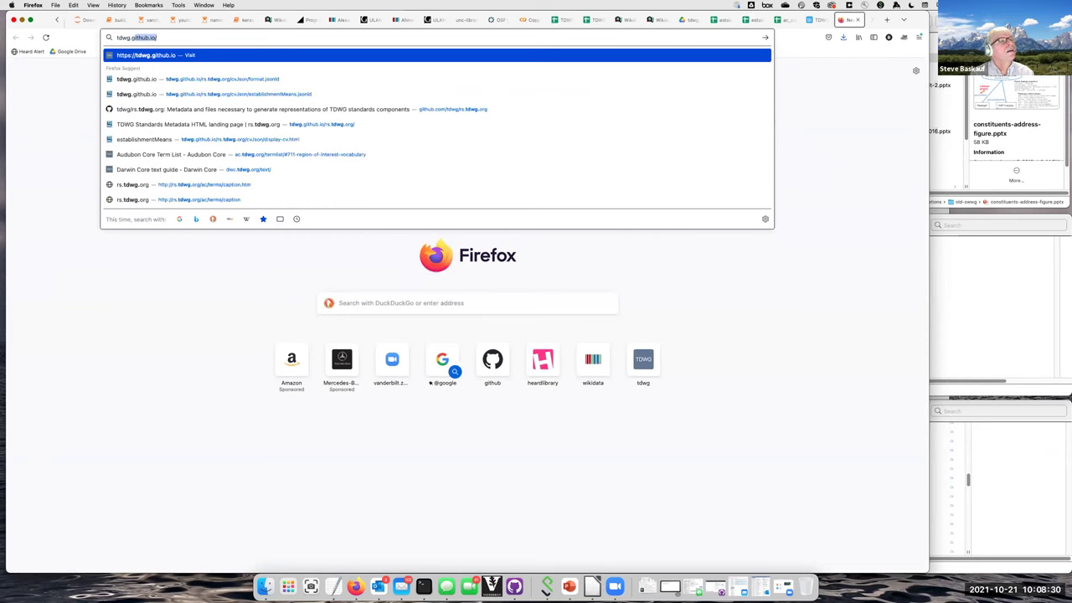
key("Right")
type("r")
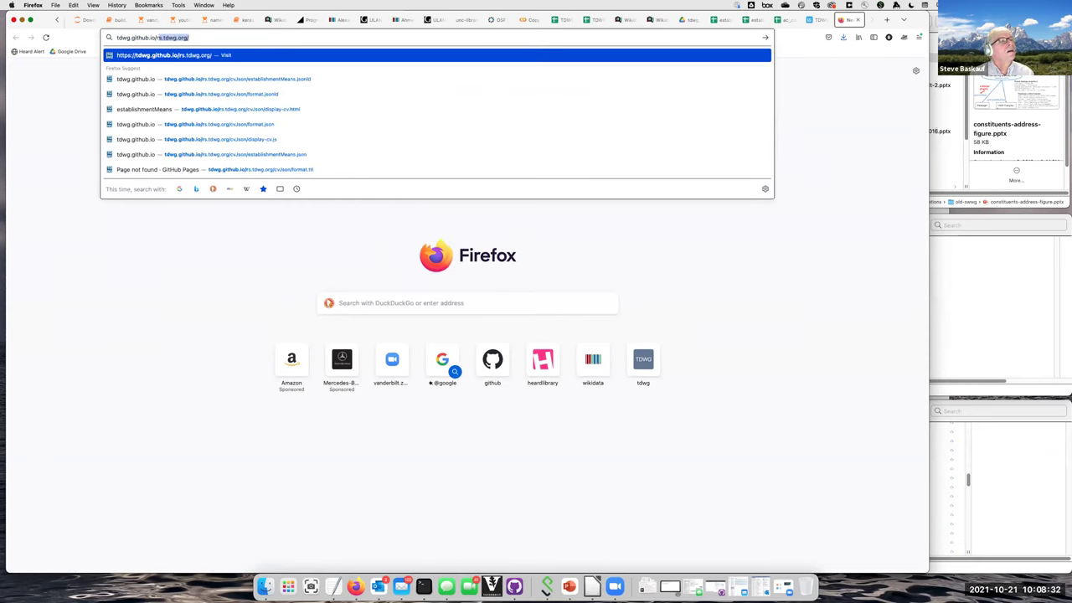
key("Return")
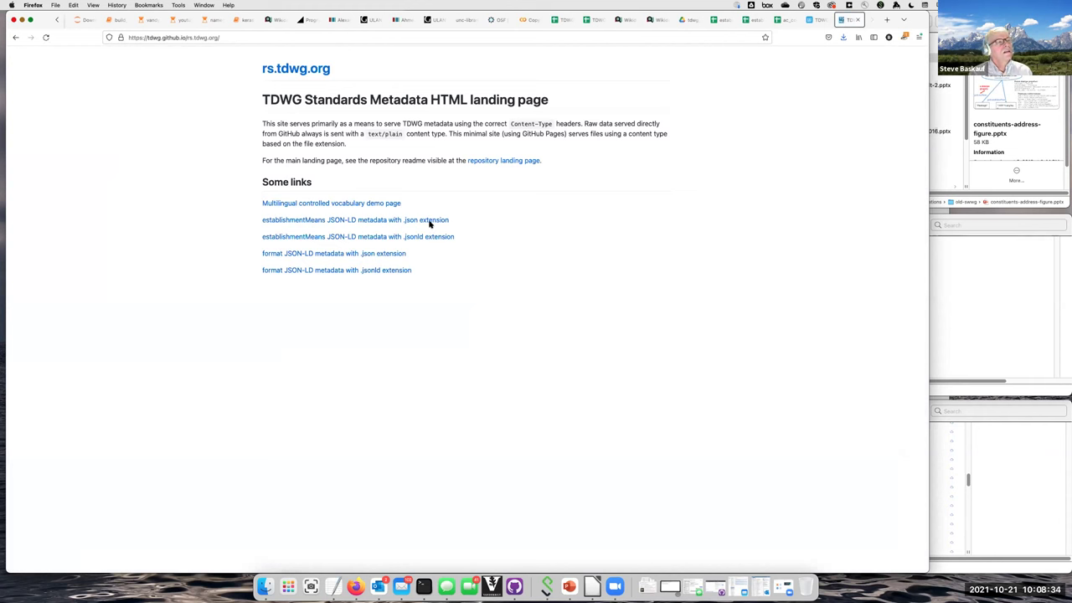
left_click(328, 206)
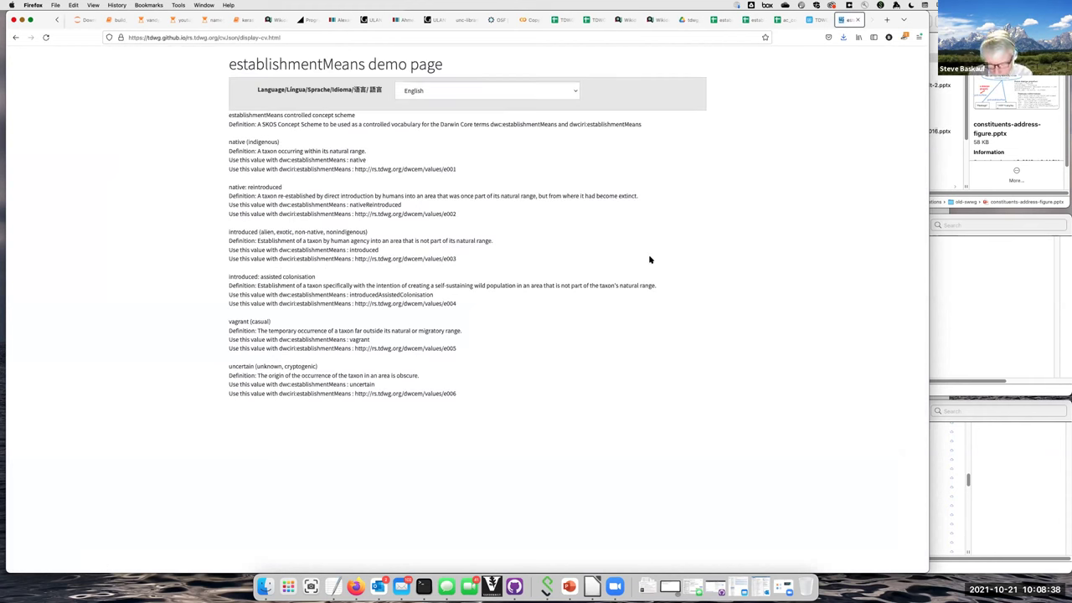
- Enlarge the demo page and switch its display language to Nederlands
key("super+plus")
key("super+plus")
key("super+plus")
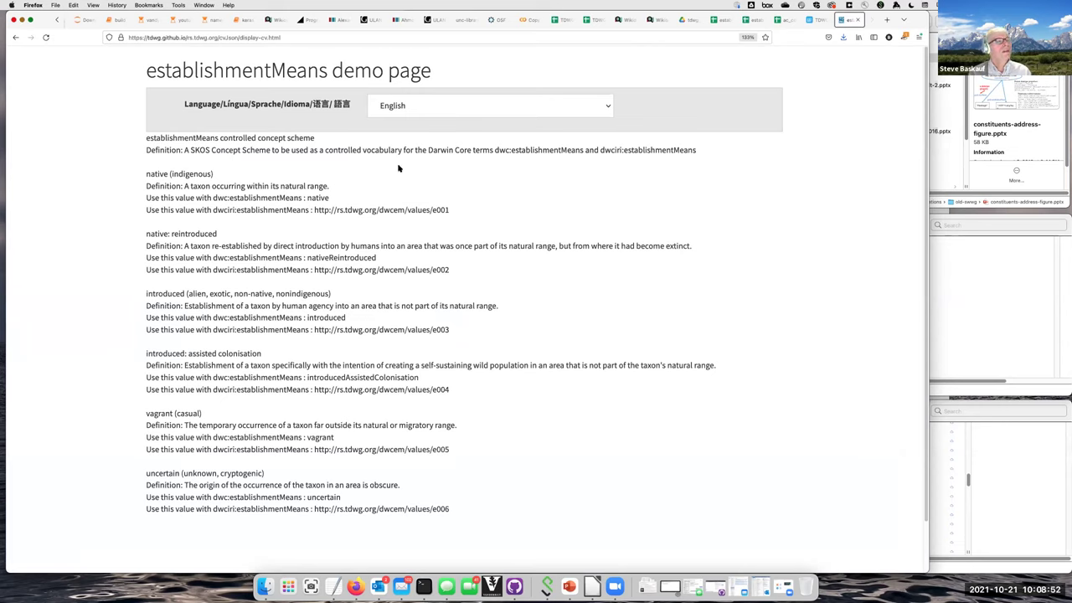
left_click(453, 106)
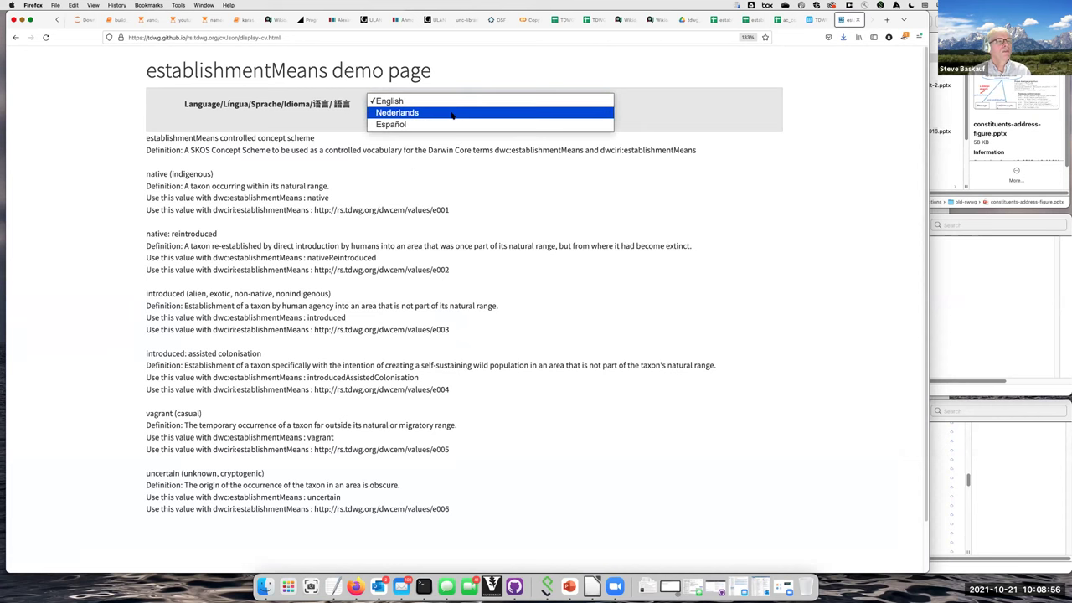
left_click(453, 113)
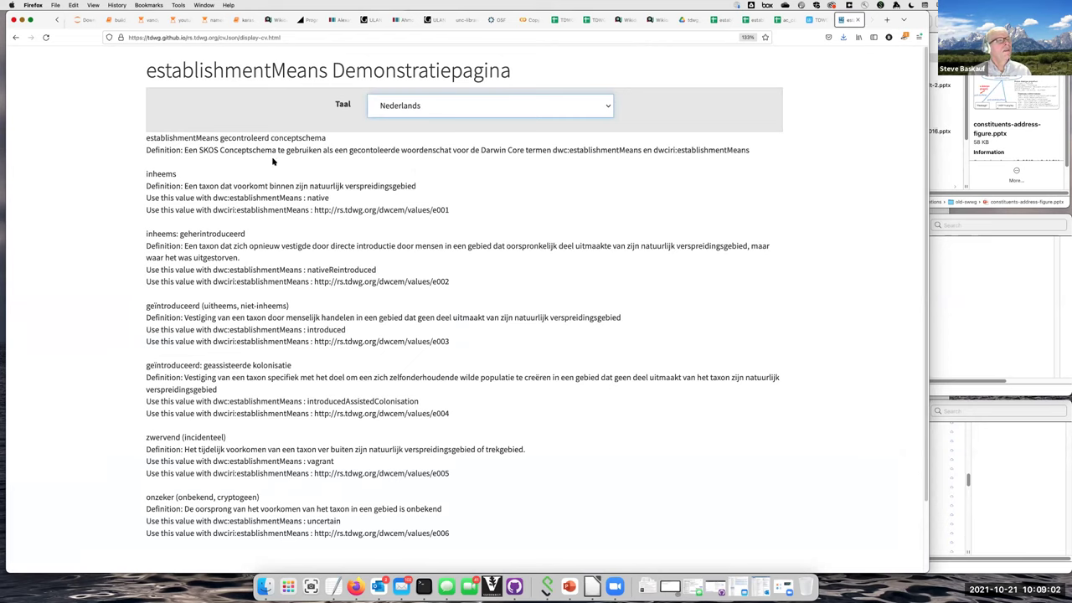
- Highlight Dutch text such as 'gecontroleerd conceptschema', then switch the page to Español
left_click_drag(332, 143, 218, 134)
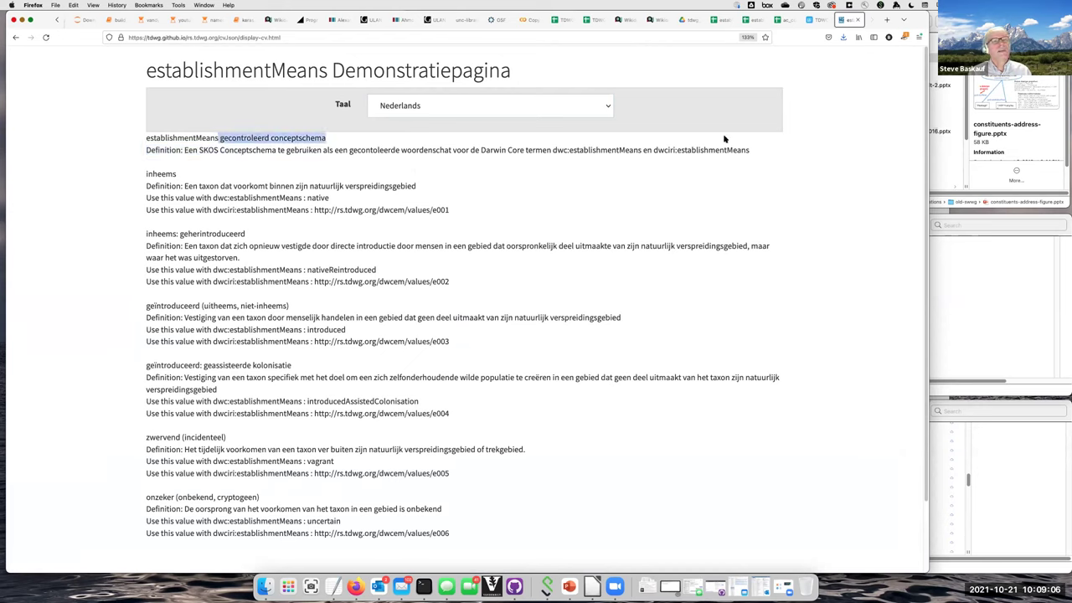
left_click_drag(748, 148, 251, 150)
left_click(241, 155)
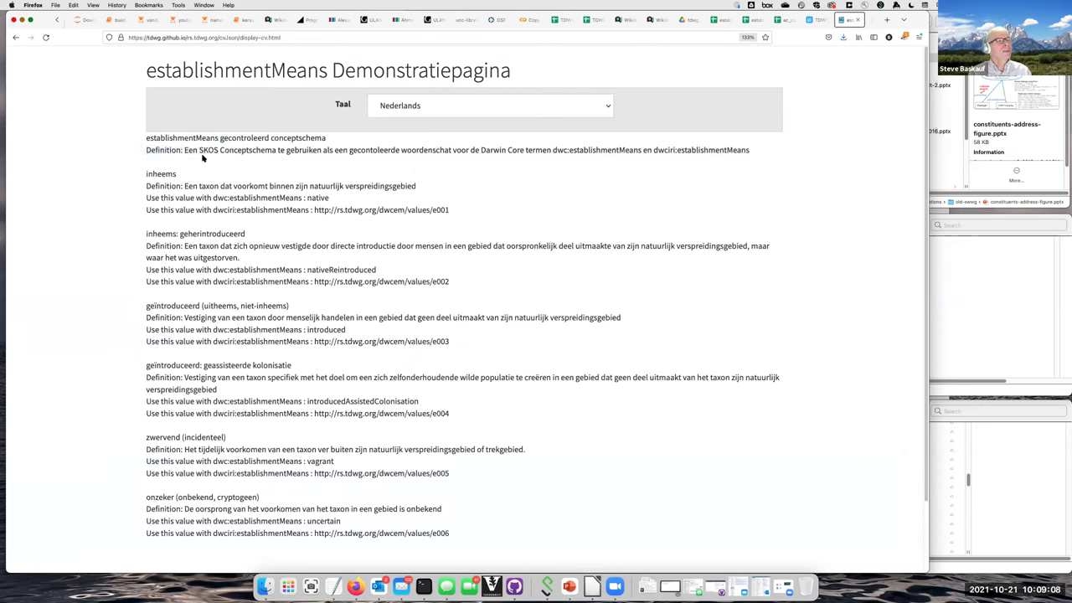
left_click(438, 109)
left_click(437, 111)
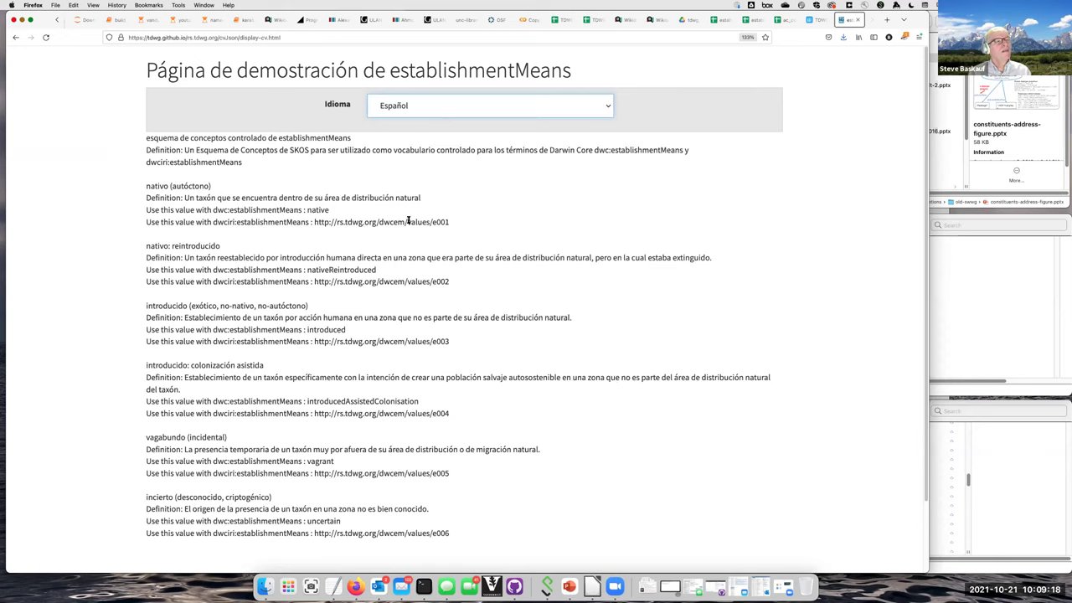
- Point out the Spanish label nativo (autóctono), value native and e001 URL, then close the tab
triple_click(195, 186)
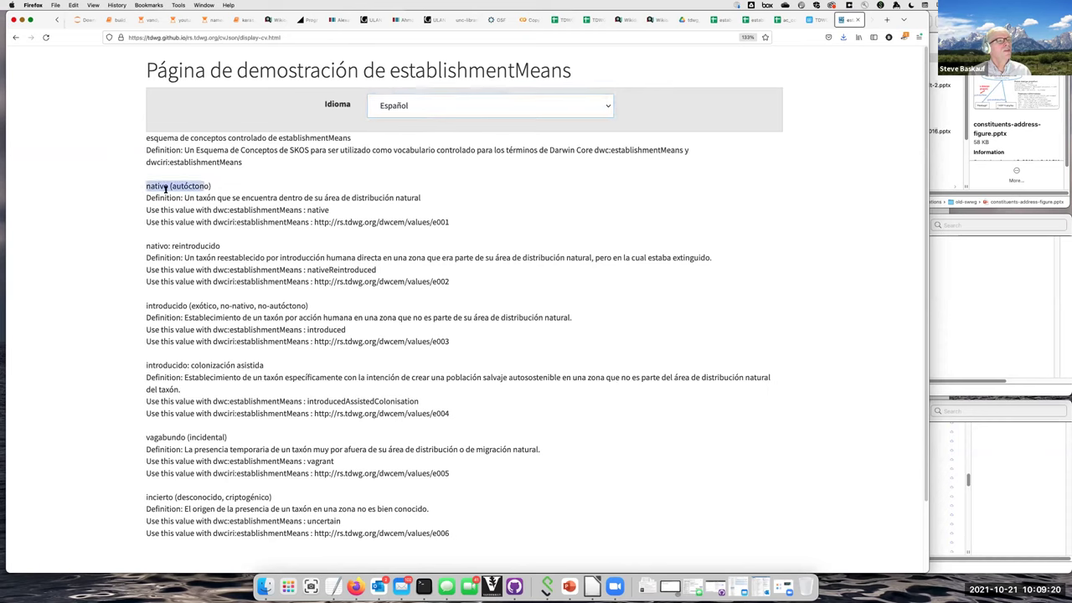
left_click_drag(421, 198, 288, 199)
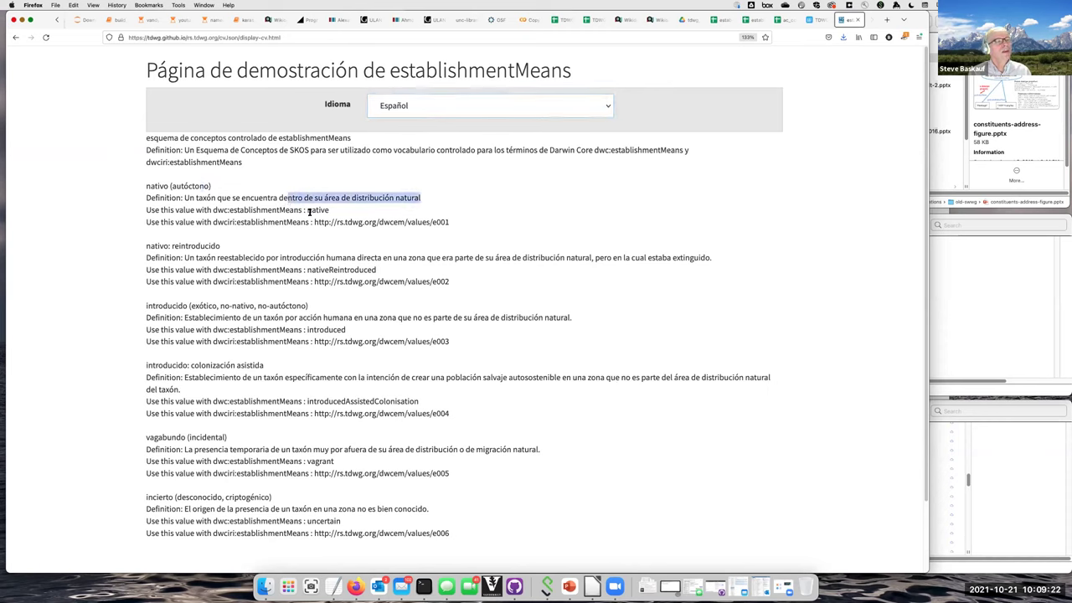
double_click(310, 210)
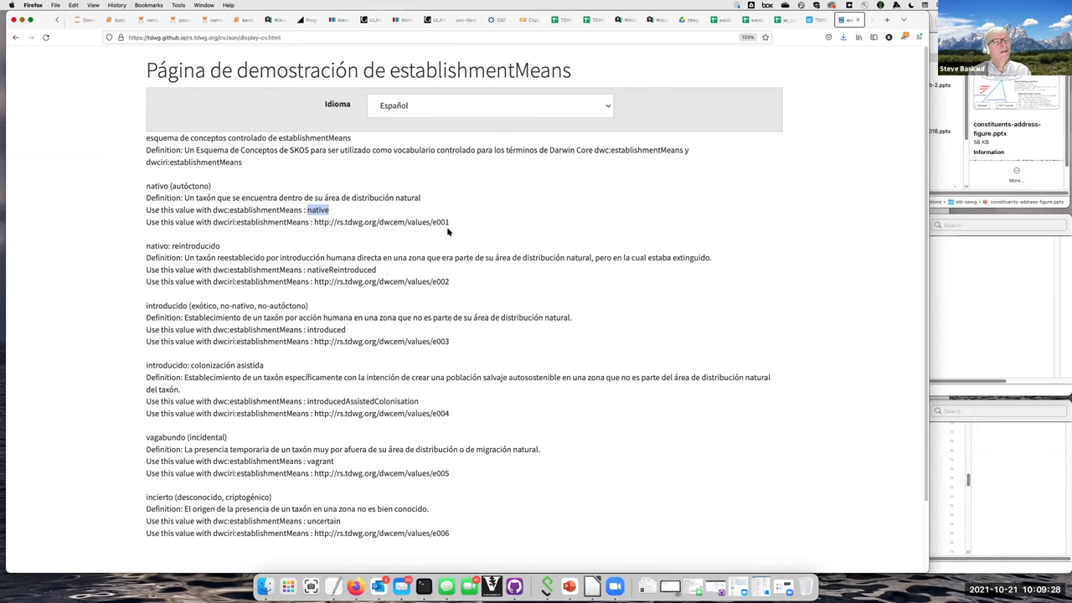
left_click_drag(450, 222, 315, 222)
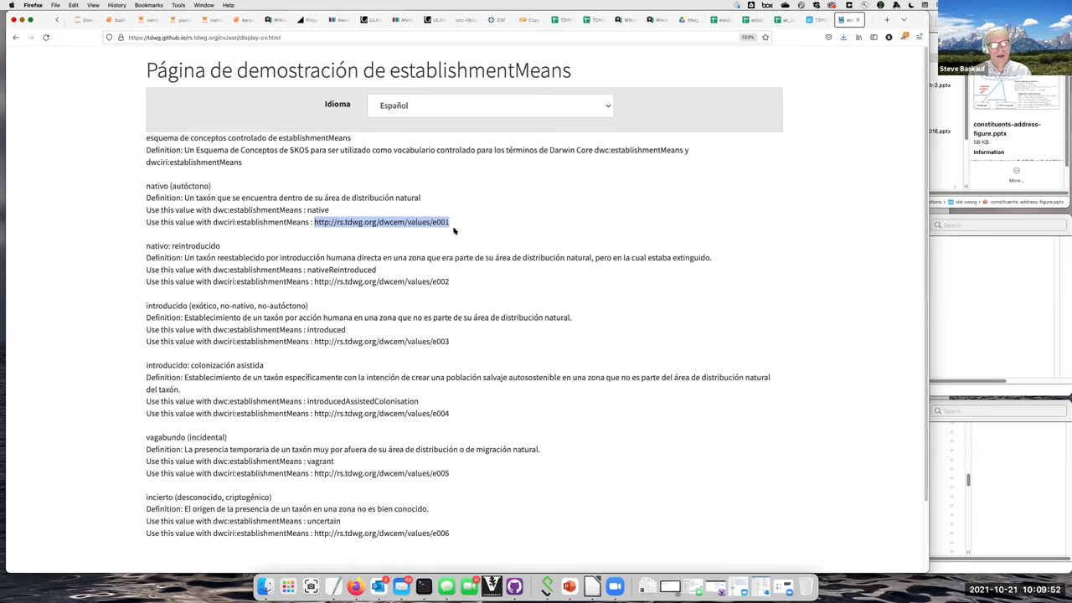
left_click_drag(453, 225, 311, 224)
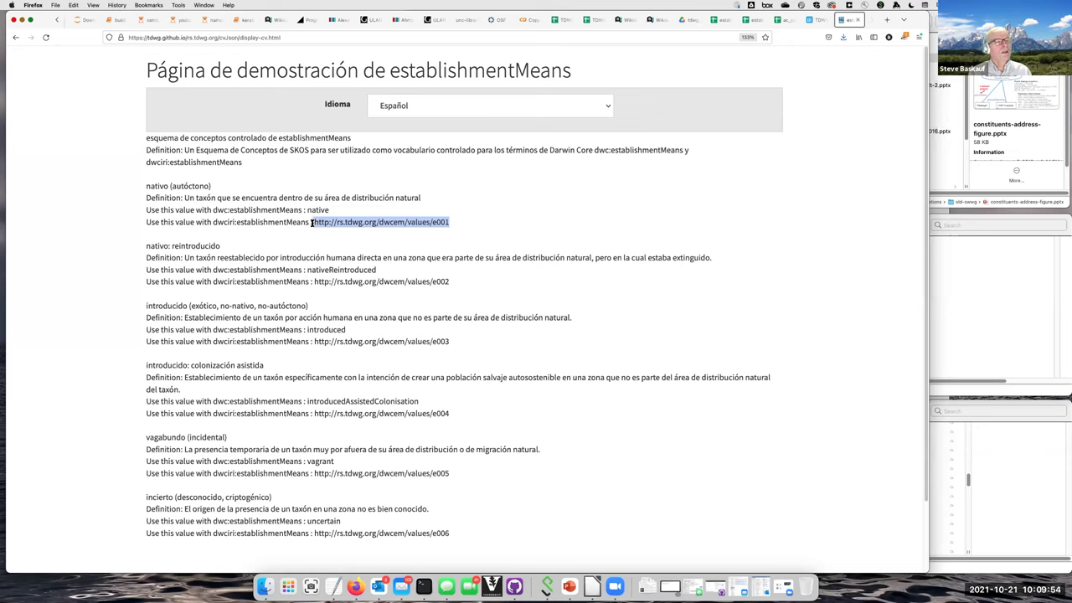
left_click(454, 225)
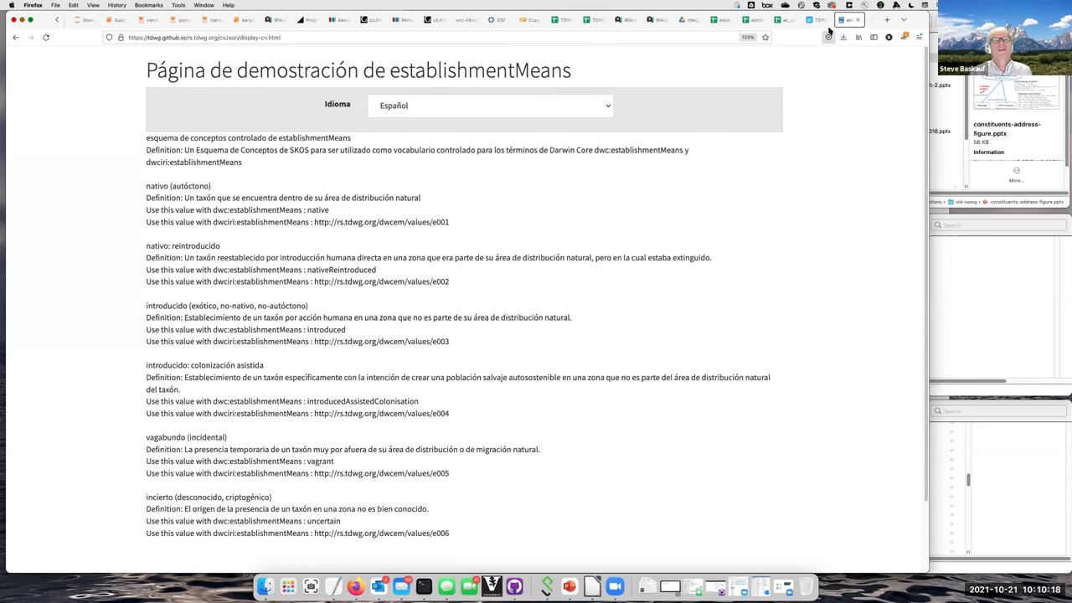
left_click(858, 19)
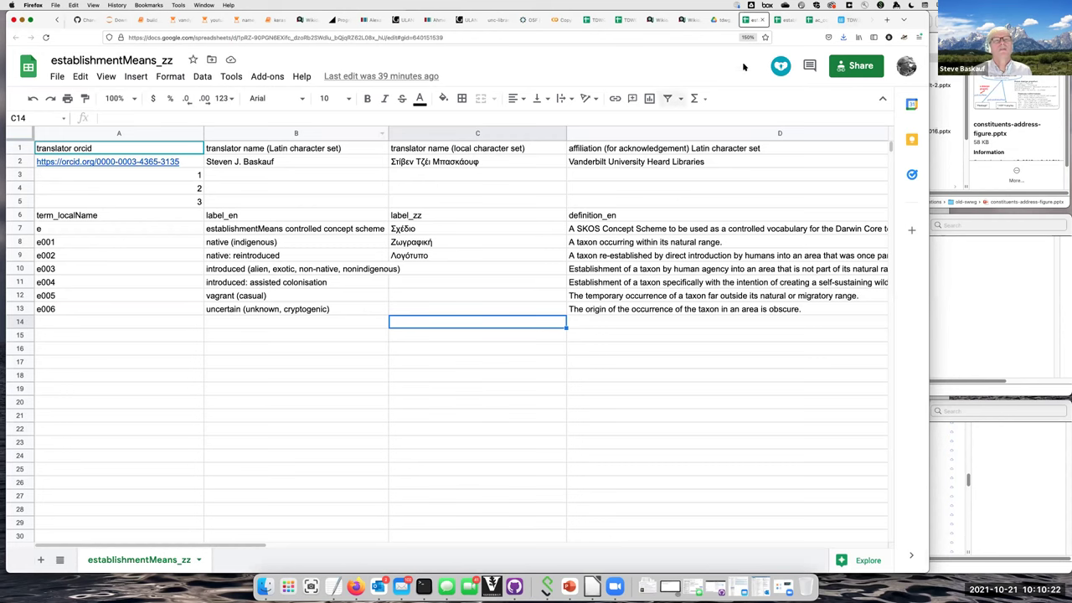
- Return to the tdwg_cv Drive folder and open the aa_field_labels spreadsheet
left_click(713, 24)
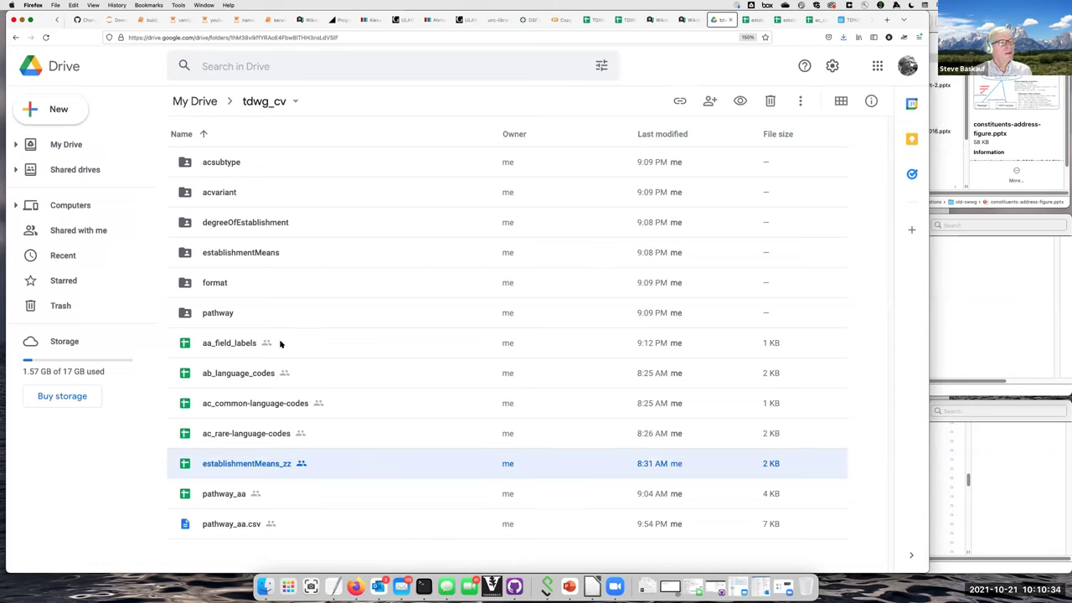
double_click(230, 342)
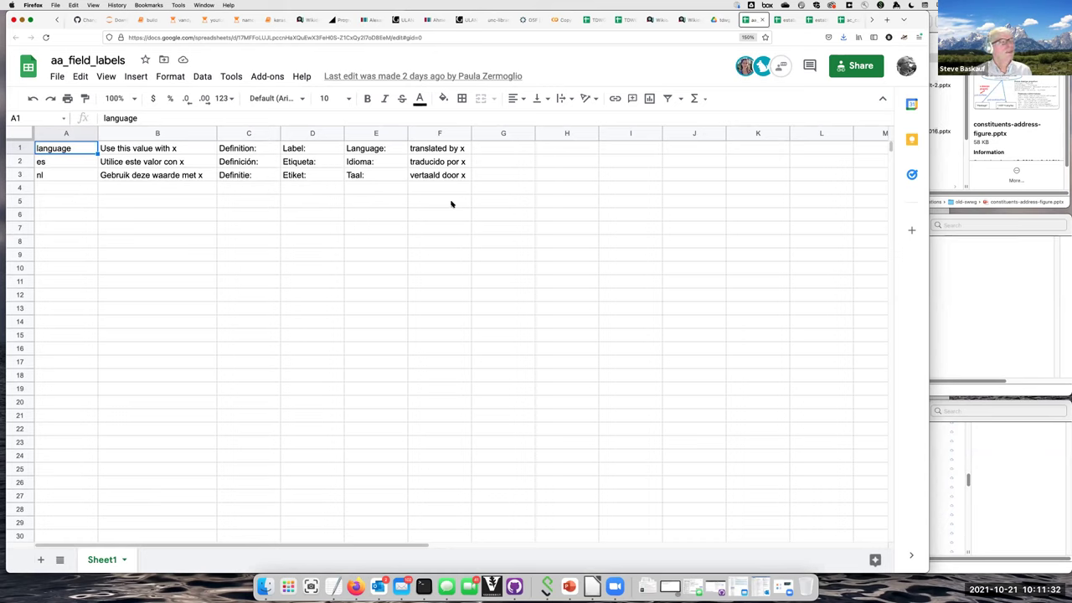
- Select cell A4, the first empty row, for a new language row
left_click(70, 189)
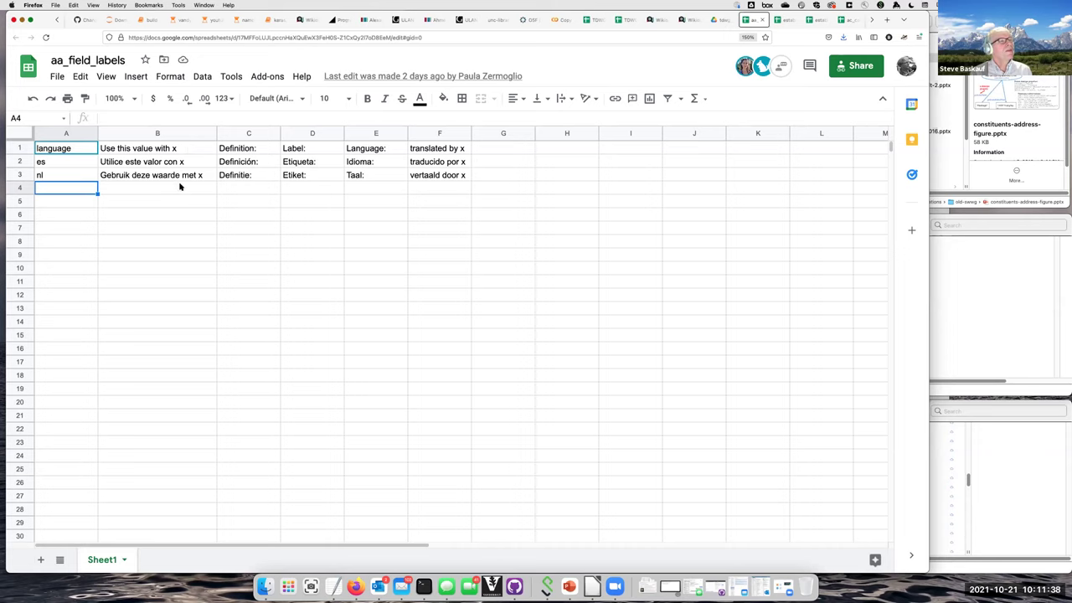
- Highlight English labels B1:F1 and Dutch B3:G3, then show tdwg_cv in Drive and Finder
left_click_drag(158, 149, 456, 151)
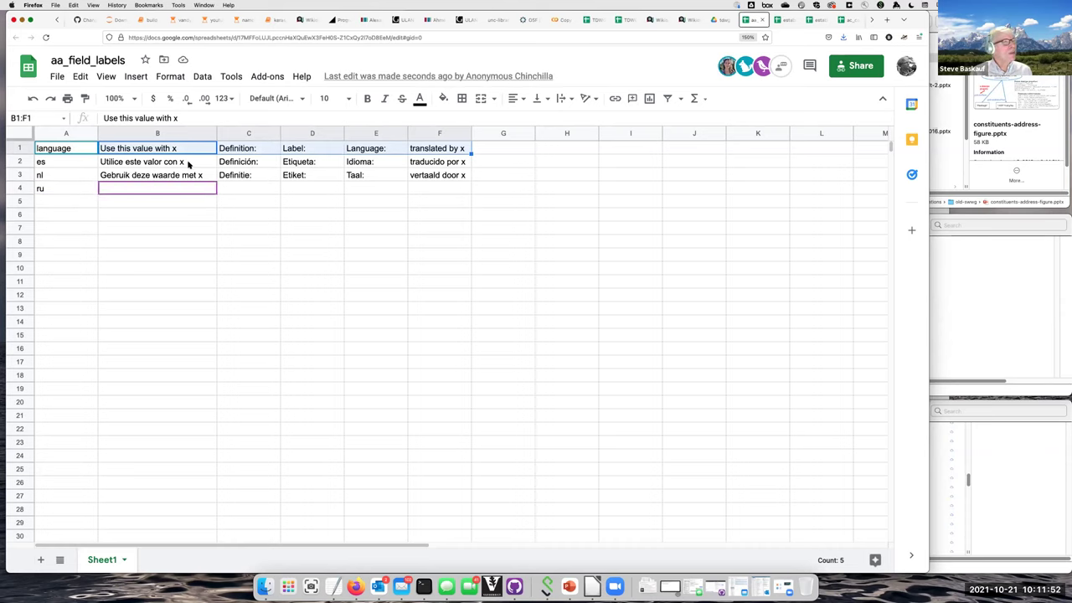
left_click_drag(489, 176, 179, 177)
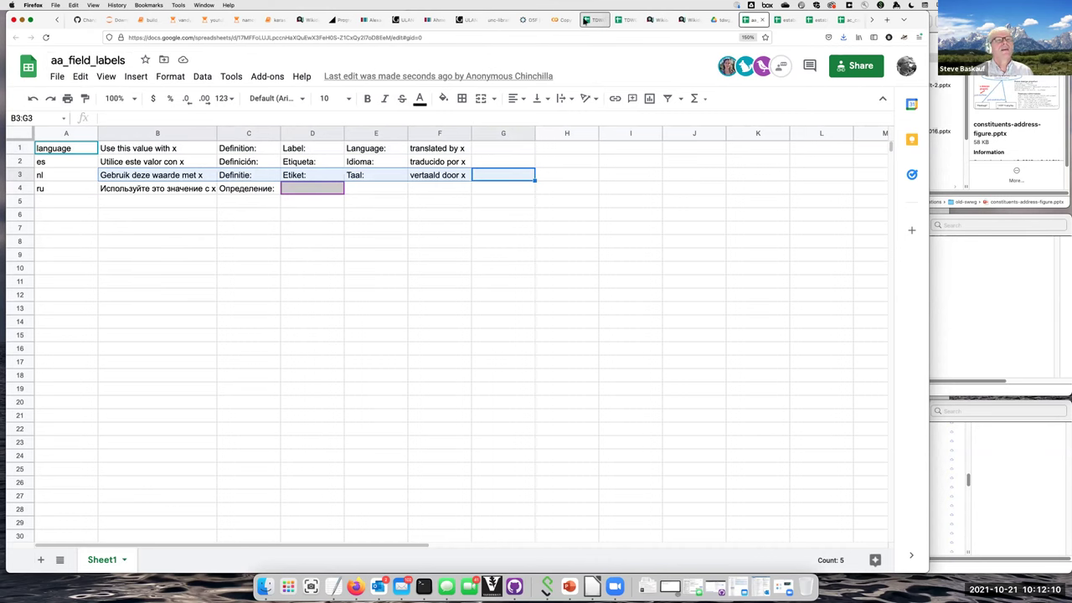
left_click(718, 20)
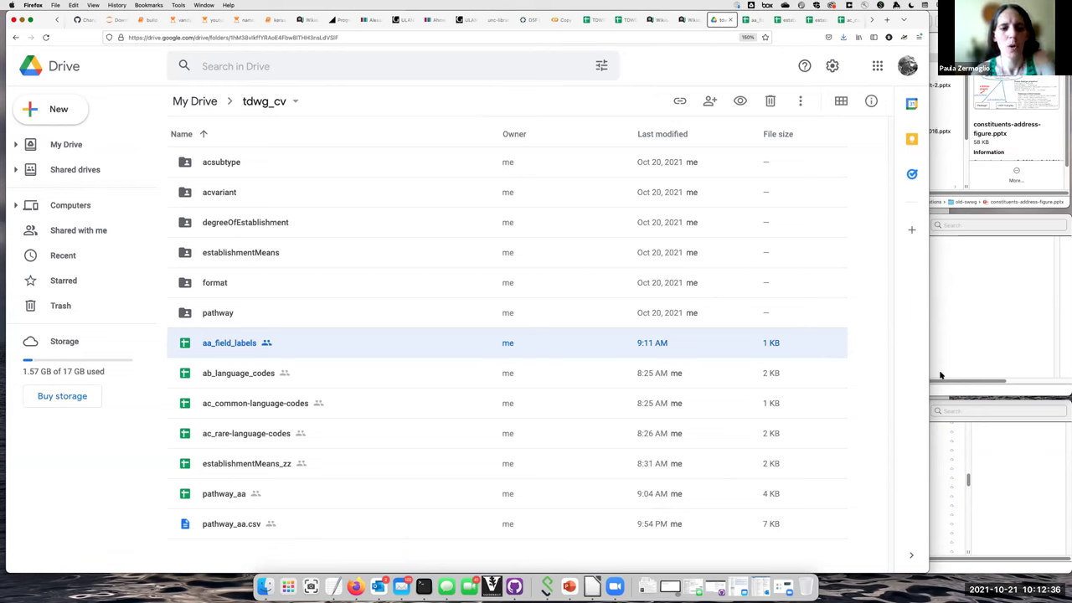
left_click(936, 331)
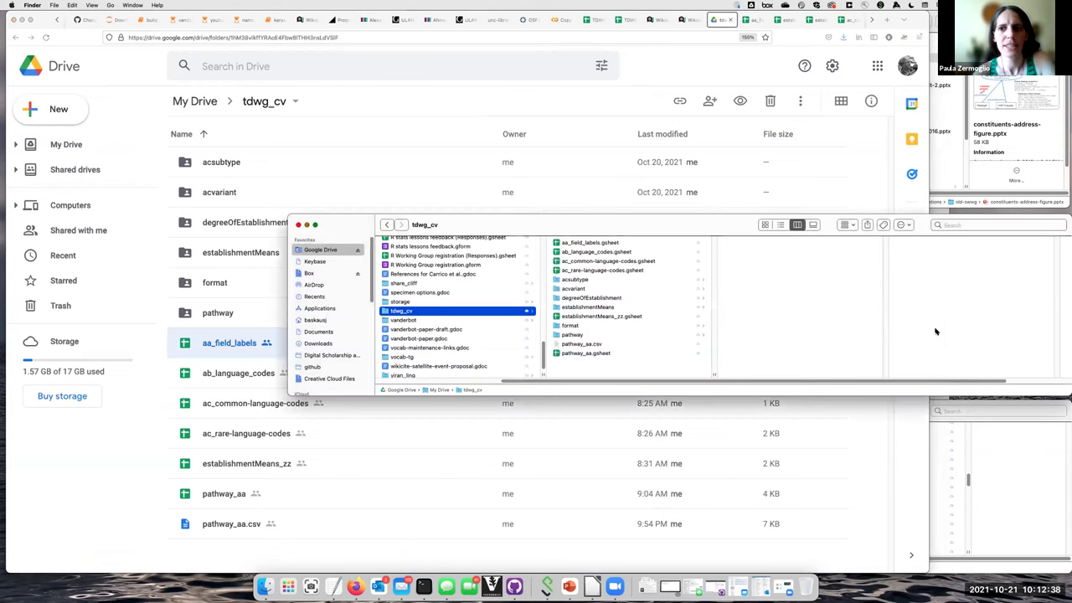